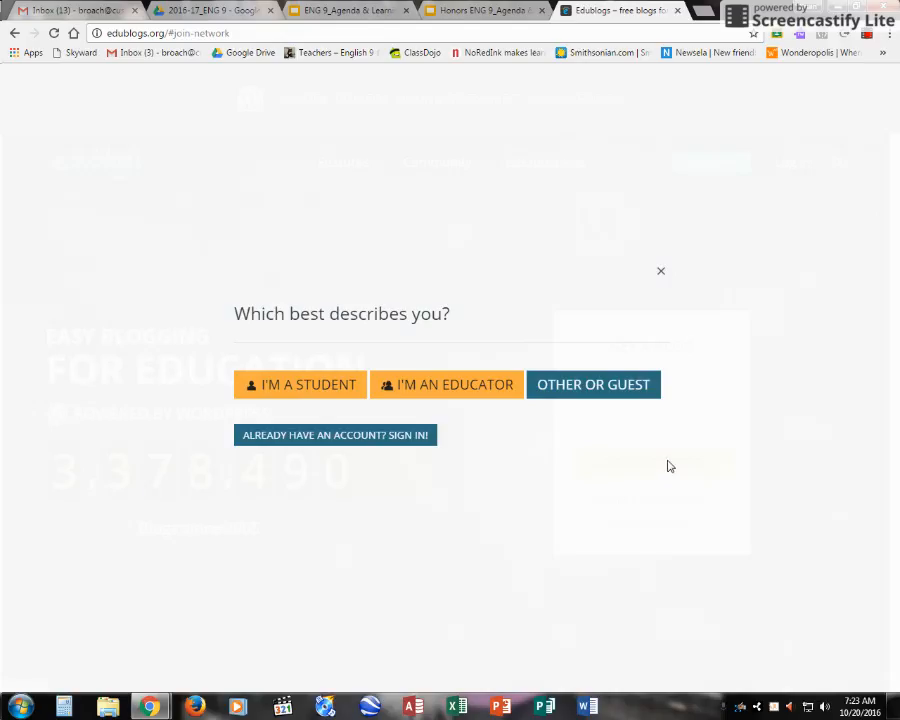
Step: Choose the student account type and step through the empty username, e-mail, password and verification fields
{"action": "left_click", "coordinate": [297, 384]}
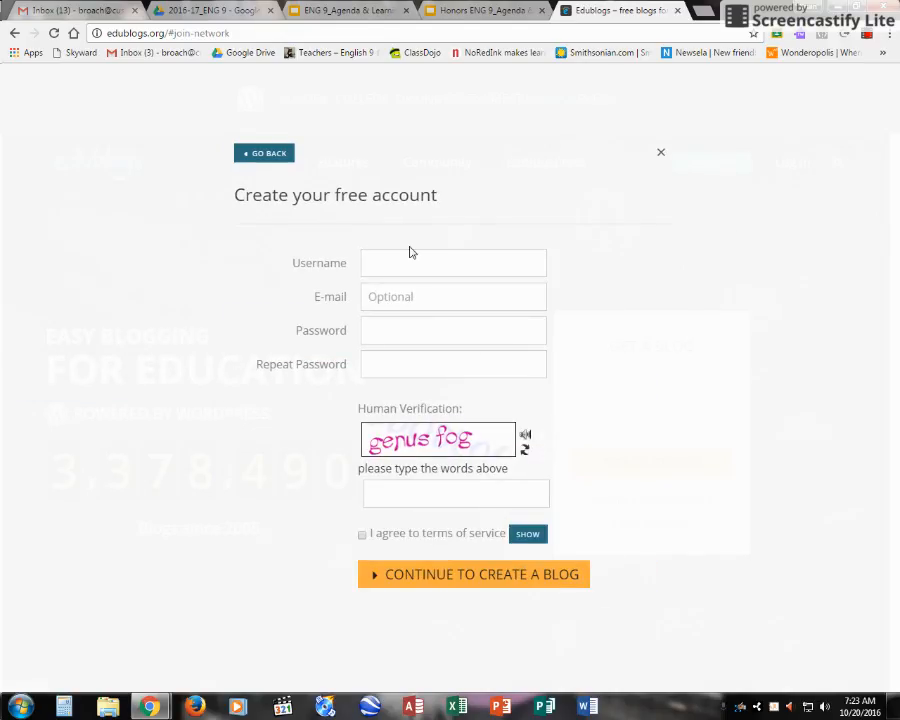
{"action": "left_click", "coordinate": [404, 262]}
{"action": "left_click", "coordinate": [384, 296]}
{"action": "left_click", "coordinate": [386, 334]}
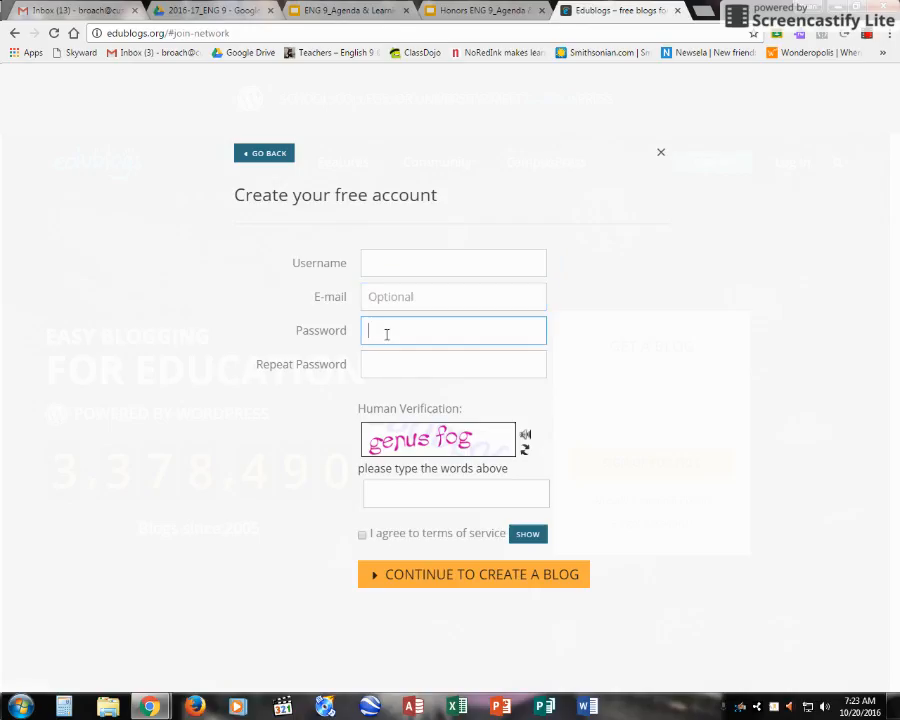
{"action": "left_click", "coordinate": [391, 372]}
{"action": "right_click", "coordinate": [369, 420]}
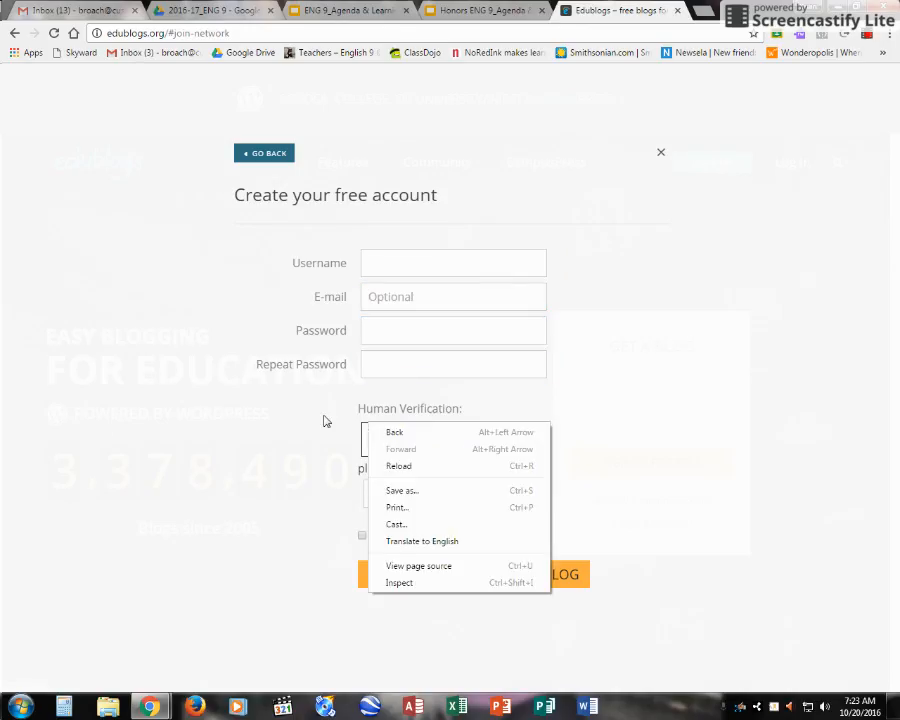
{"action": "left_click", "coordinate": [325, 418]}
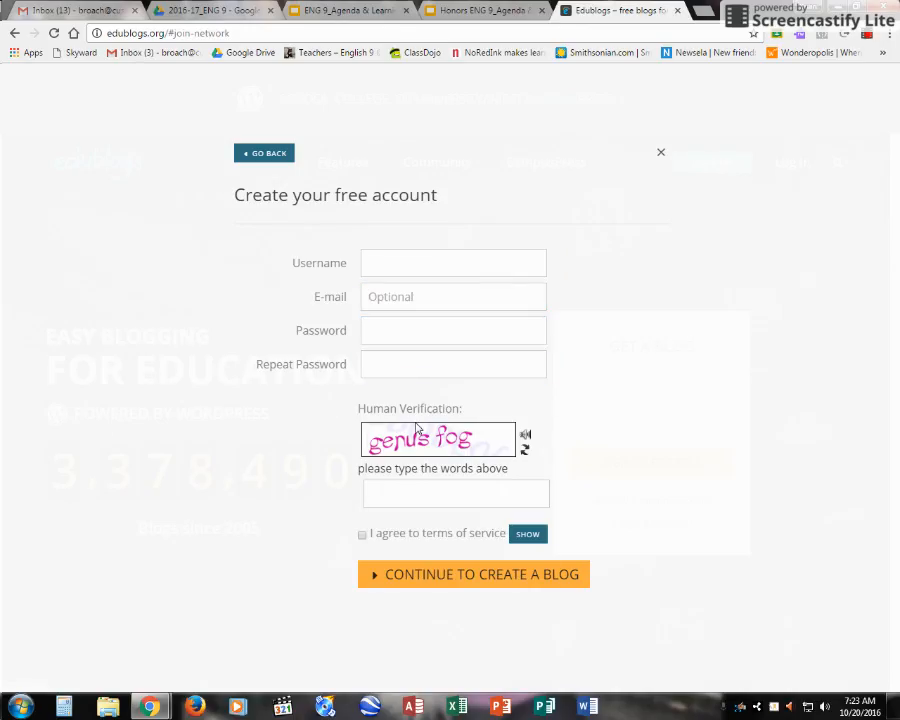
{"action": "left_click", "coordinate": [398, 489]}
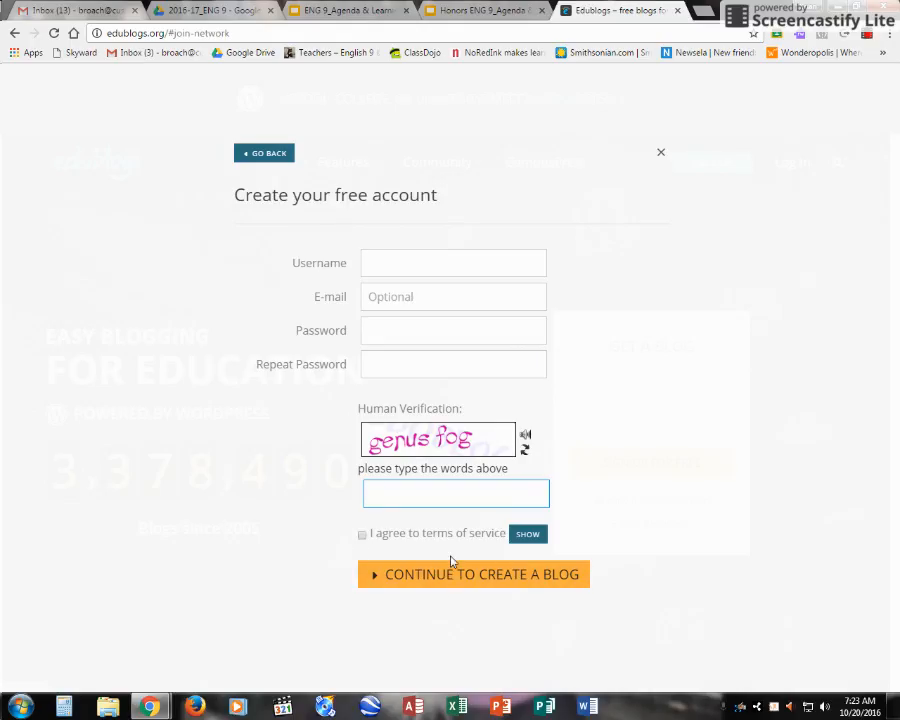
Step: Leave the signup popup and reload the plain Edublogs homepage
{"action": "left_click", "coordinate": [266, 155]}
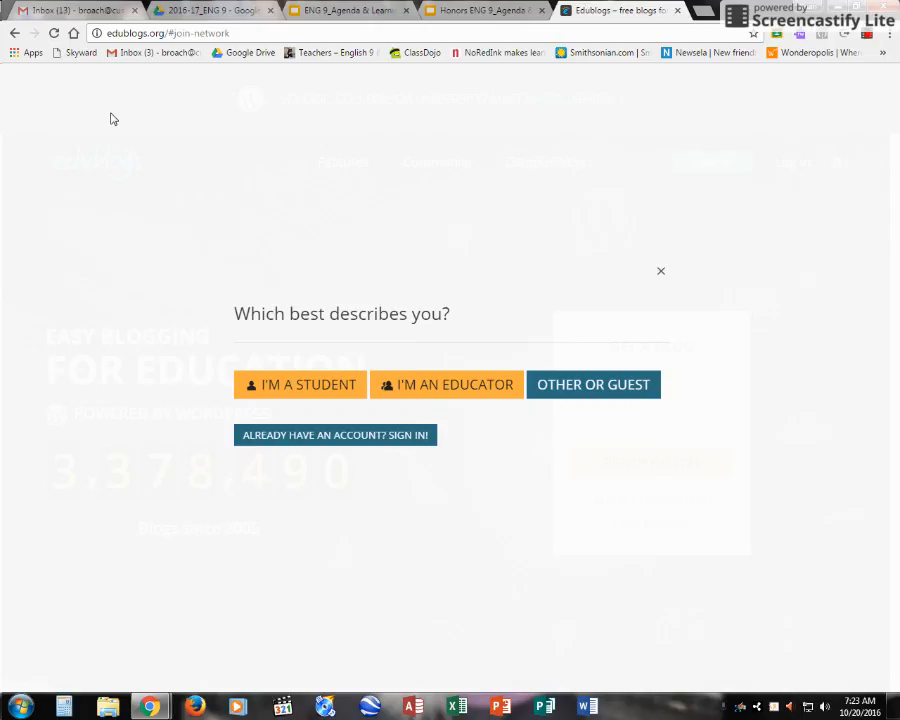
{"action": "left_click", "coordinate": [13, 33]}
{"action": "left_click", "coordinate": [494, 34]}
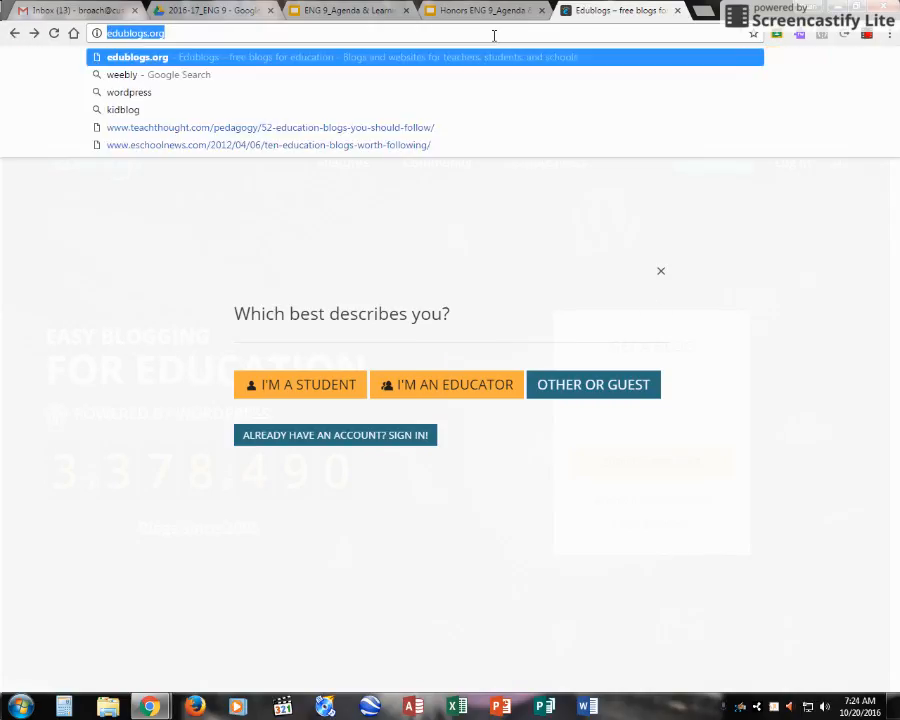
{"action": "key", "text": "Return"}
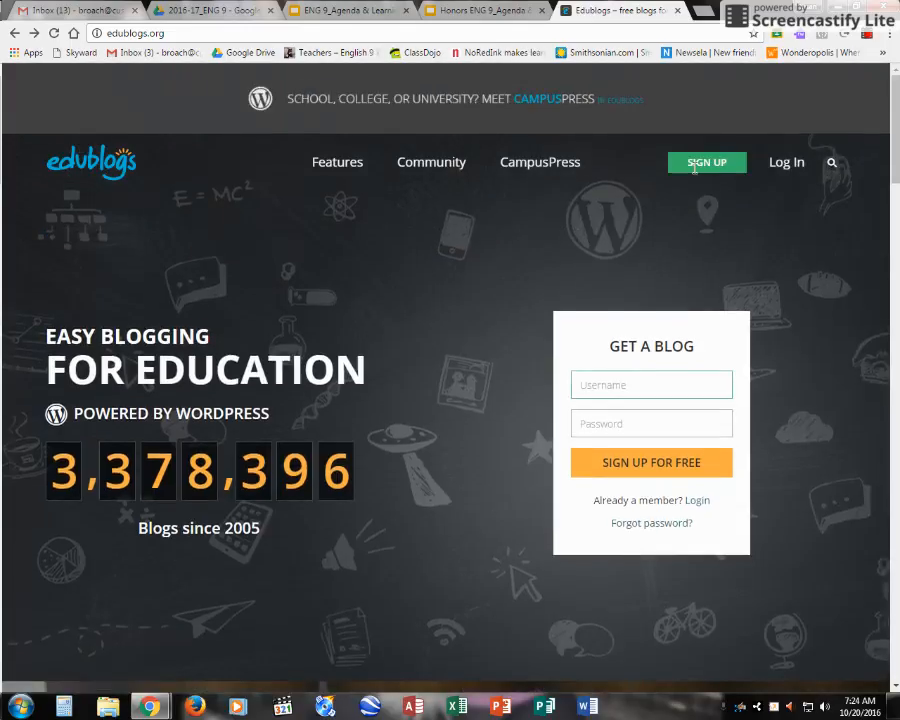
Step: Log in with the blog account's username and password to reach the dashboard
{"action": "left_click", "coordinate": [785, 164]}
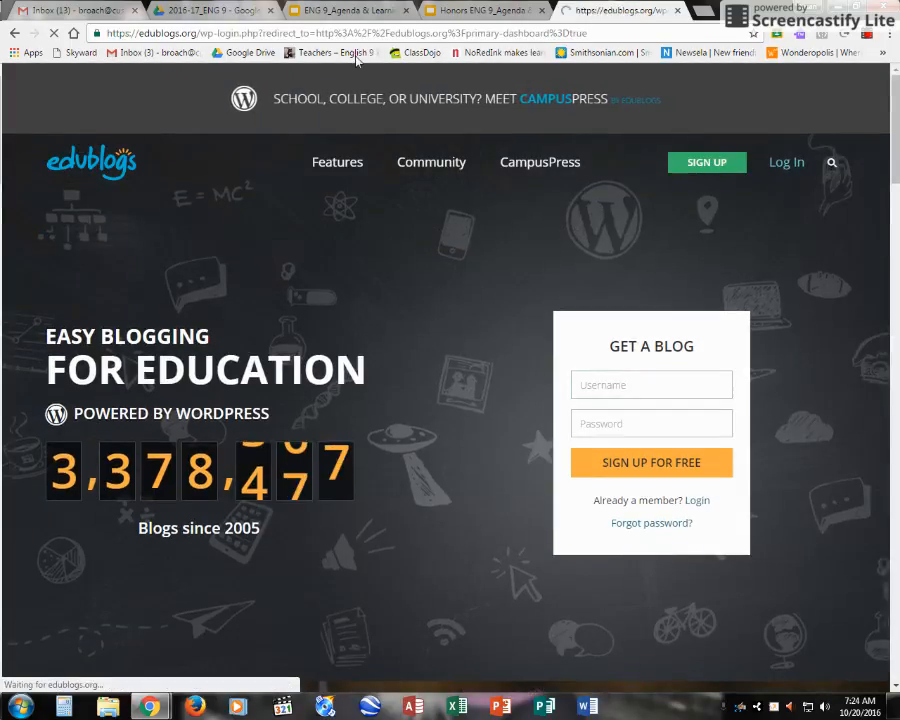
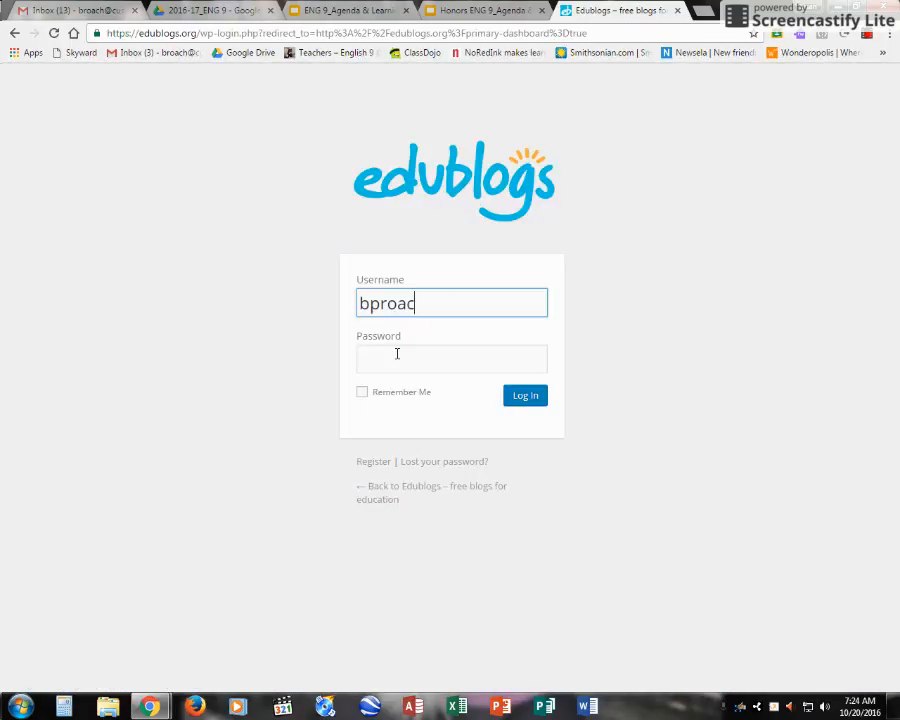
{"action": "left_click", "coordinate": [397, 353]}
{"action": "type", "text": "•••••"}
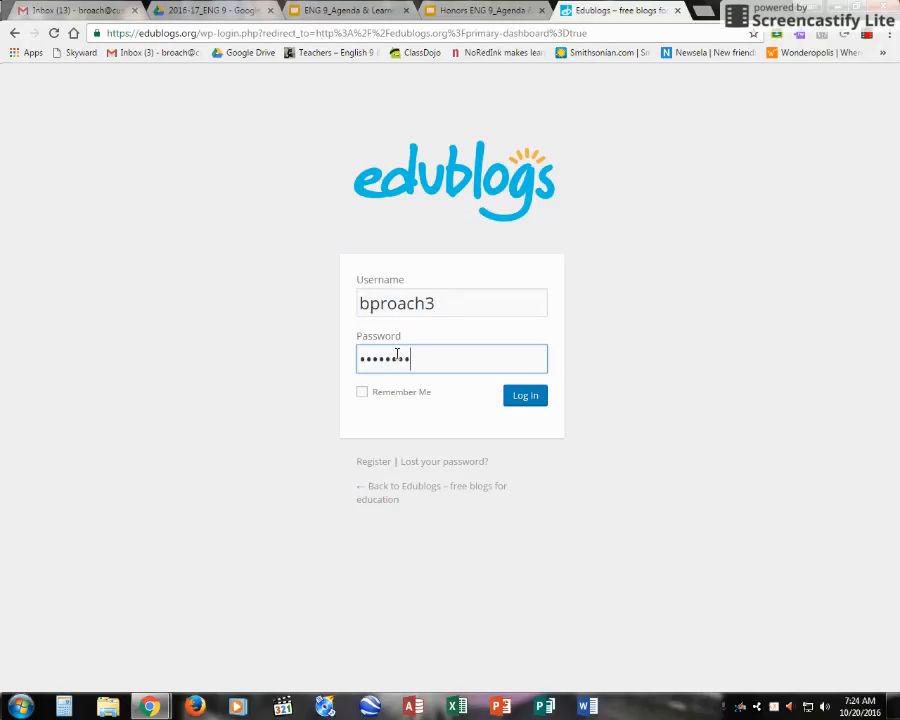
{"action": "type", "text": "•••"}
{"action": "key", "text": "Return"}
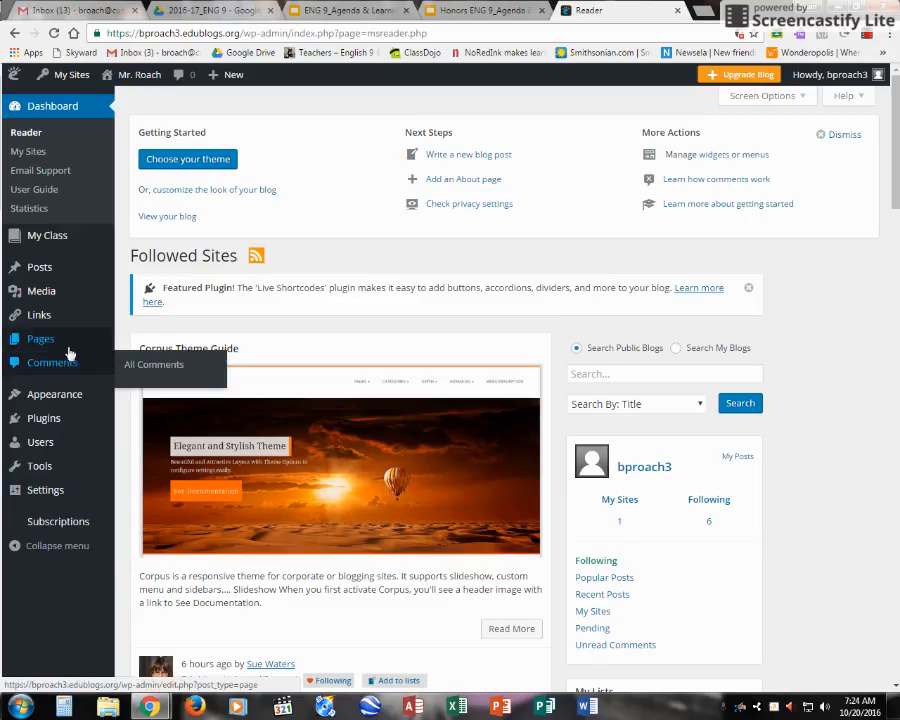
Step: Add a new page titled 'Bio' and publish it with an empty body
{"action": "mouse_move", "coordinate": [54, 345]}
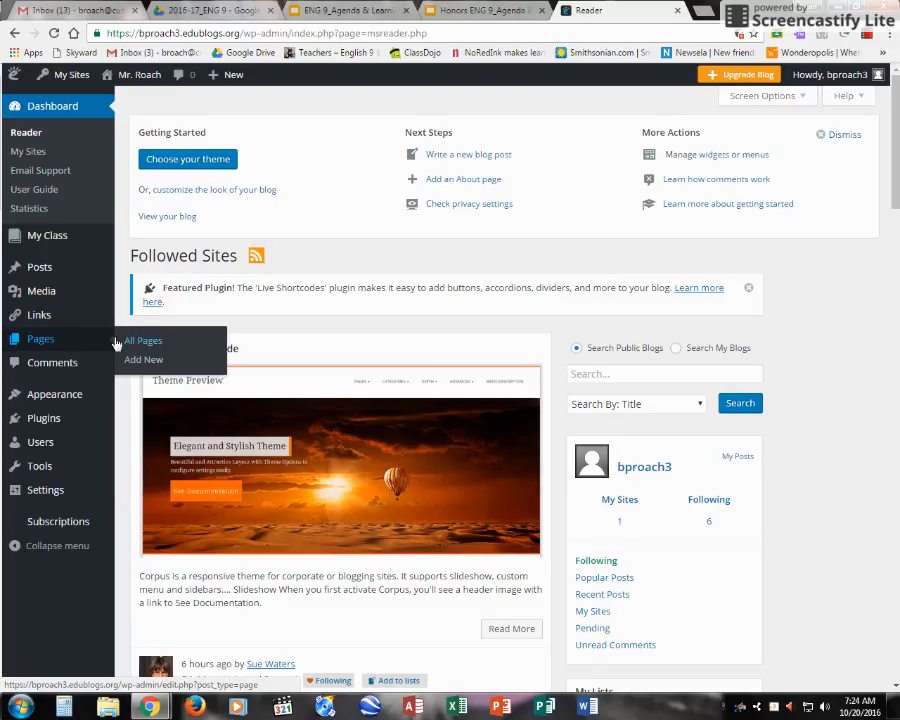
{"action": "left_click", "coordinate": [140, 366]}
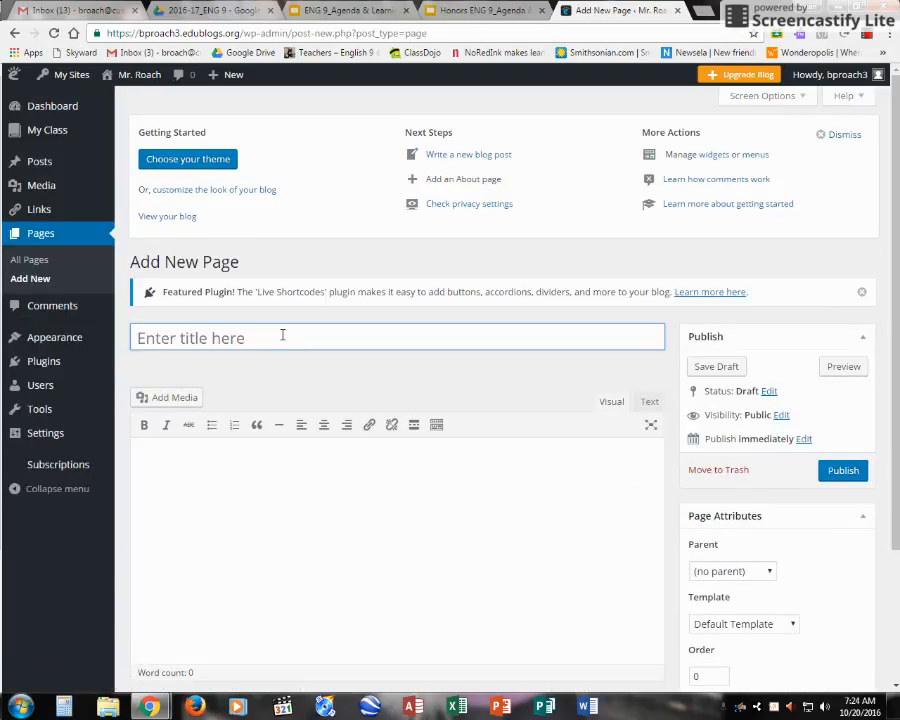
{"action": "type", "text": "Bio"}
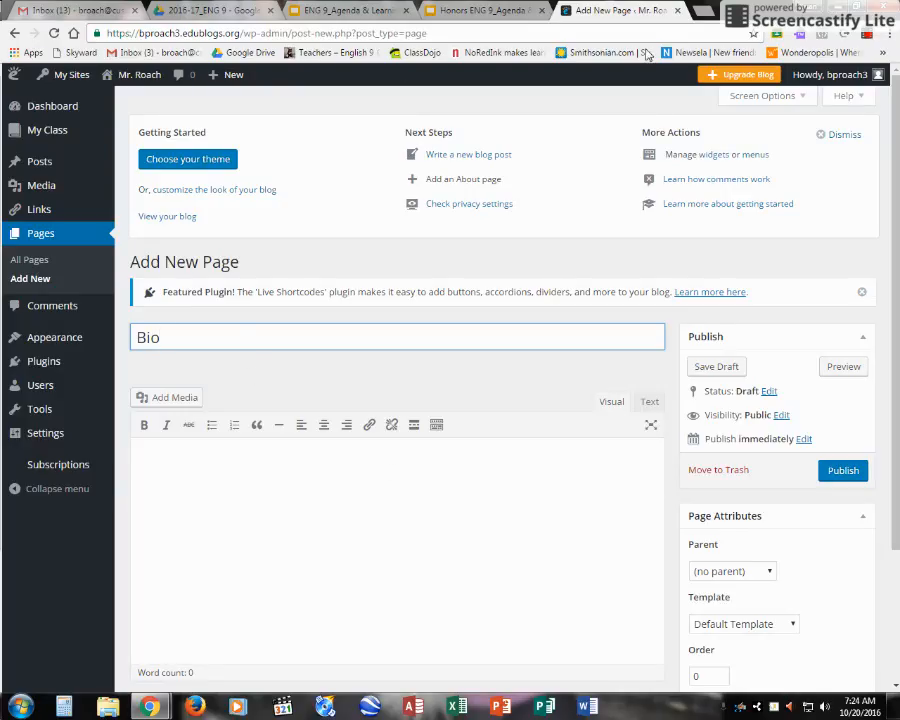
{"action": "left_click", "coordinate": [841, 471]}
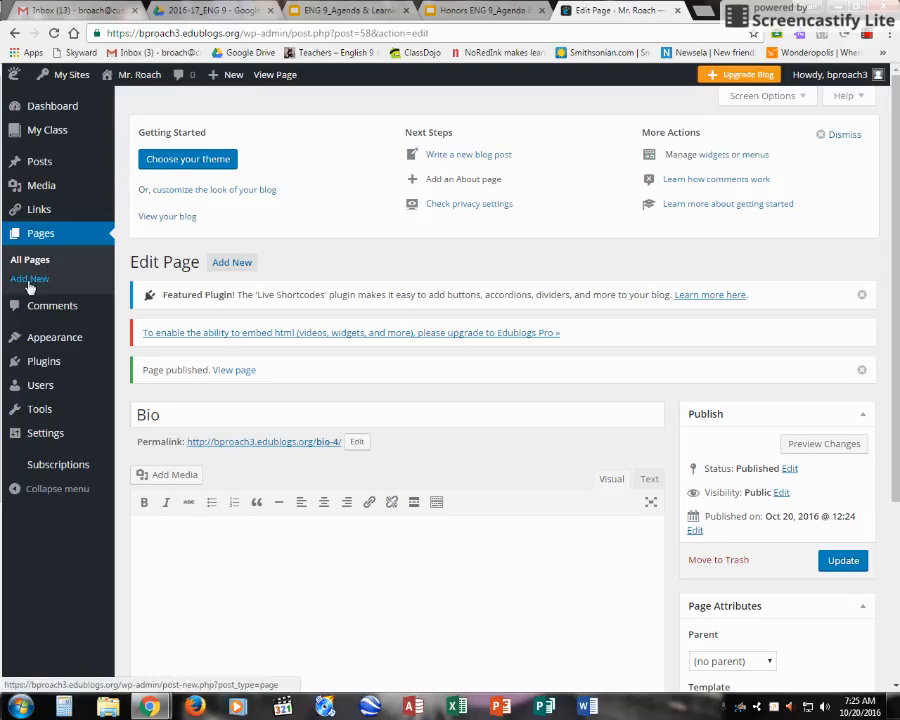
Step: Create another new page titled 'Narrative' and leave it as a saved draft
{"action": "left_click", "coordinate": [28, 284]}
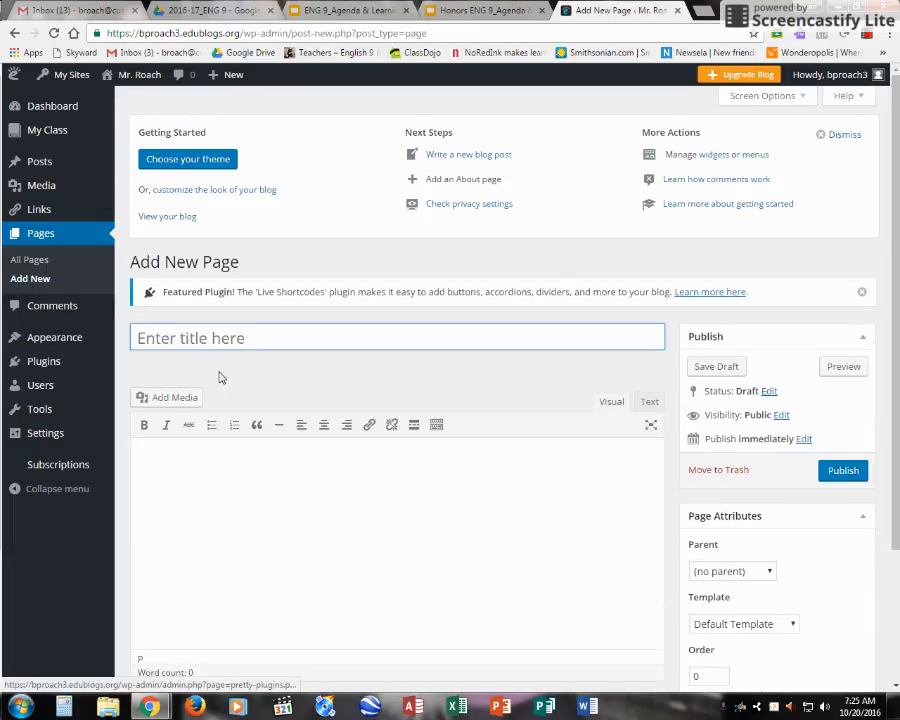
{"action": "left_click", "coordinate": [213, 340]}
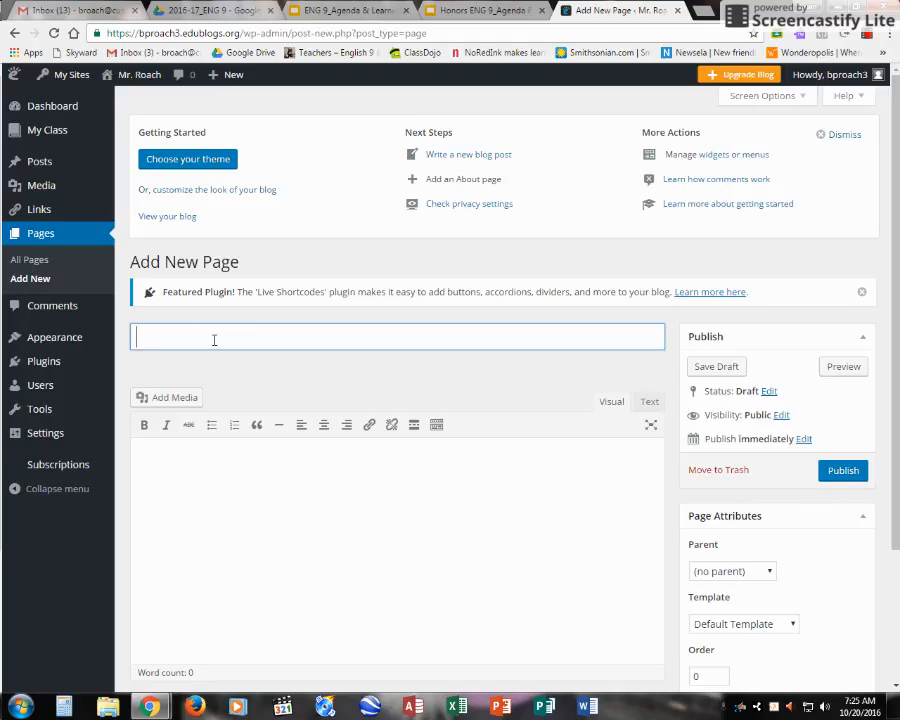
{"action": "type", "text": "Narrative"}
{"action": "left_click", "coordinate": [236, 506]}
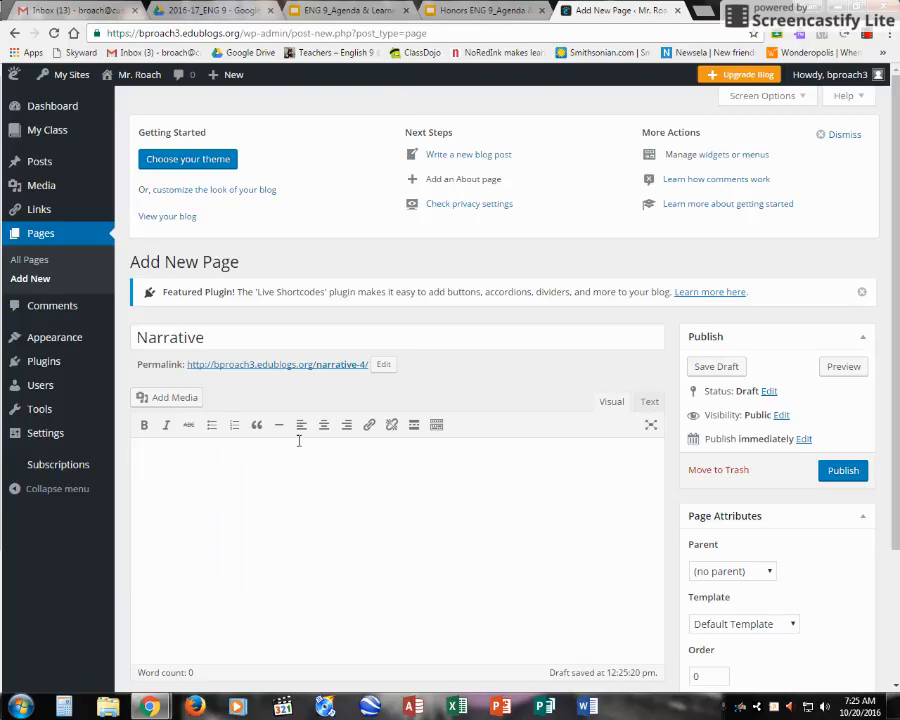
Step: Through Add Media, pick the Game Of Thrones Opening track from the Music library for upload
{"action": "left_click", "coordinate": [179, 397]}
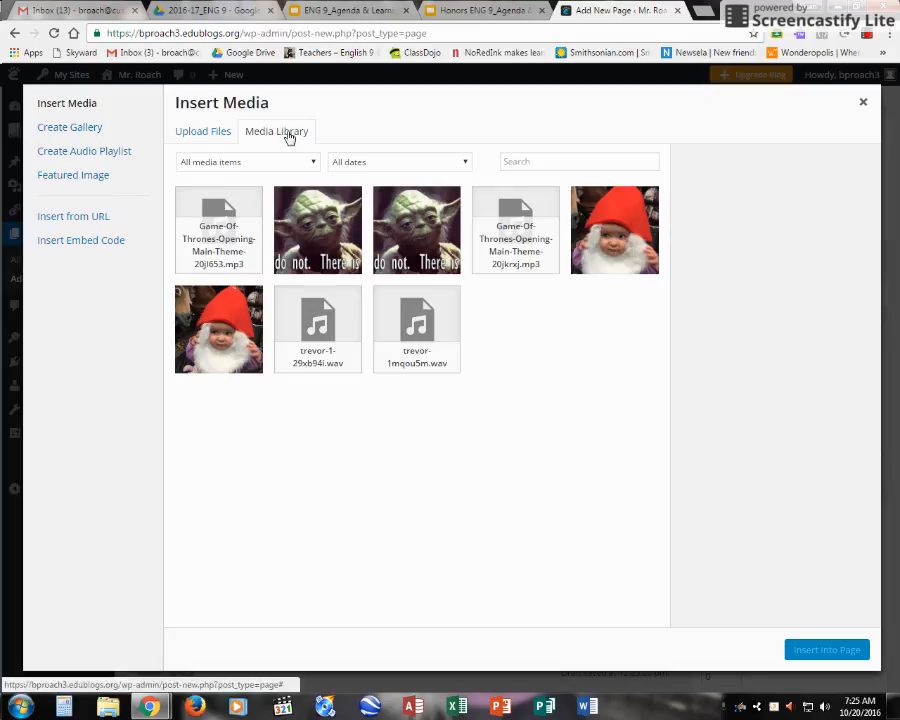
{"action": "left_click", "coordinate": [212, 132]}
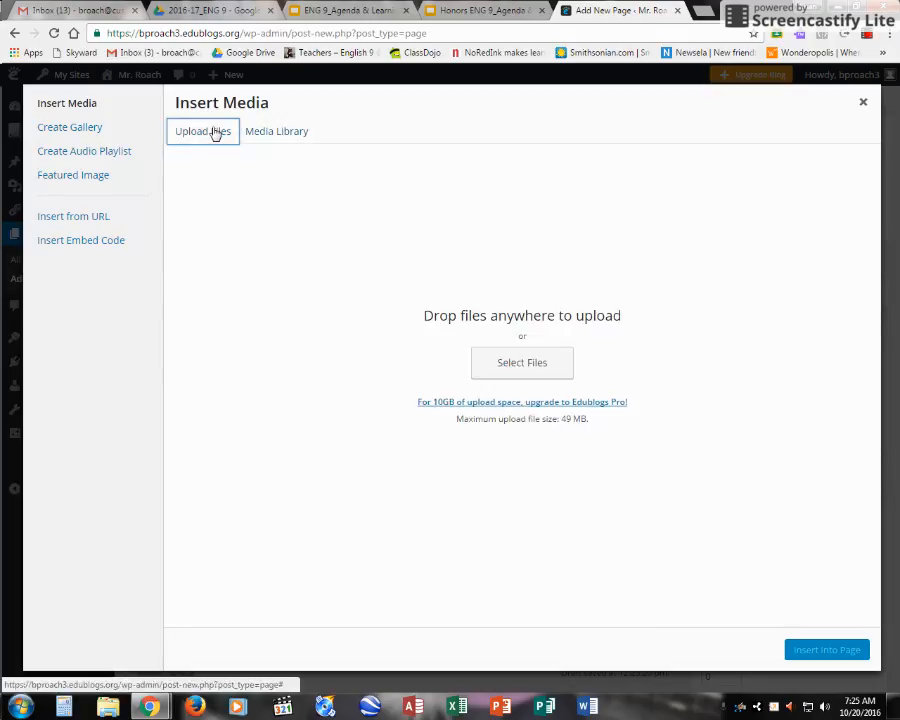
{"action": "left_click", "coordinate": [511, 365]}
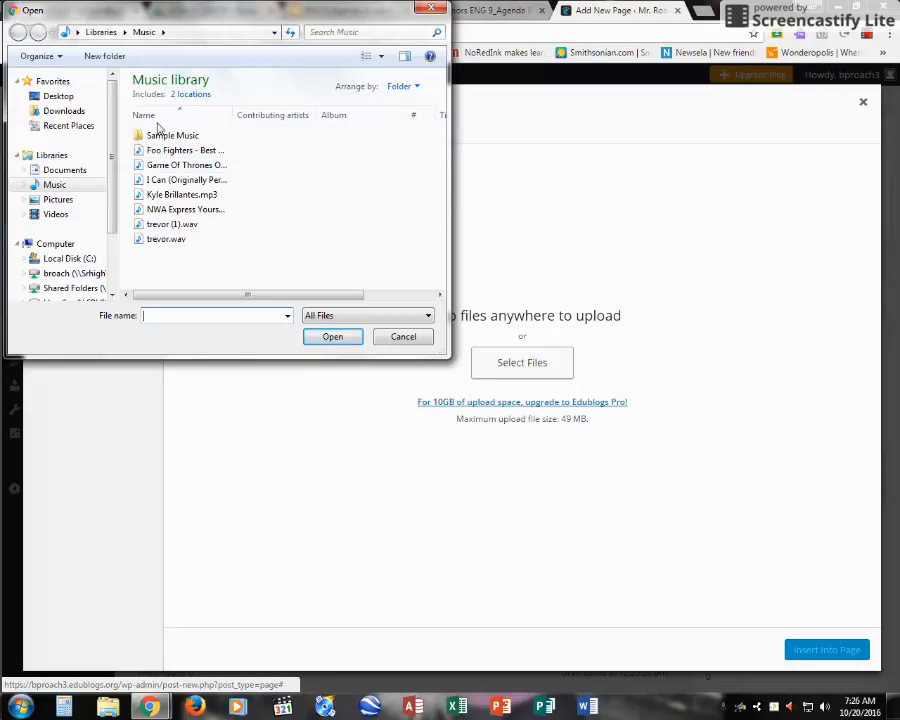
{"action": "left_click", "coordinate": [55, 187]}
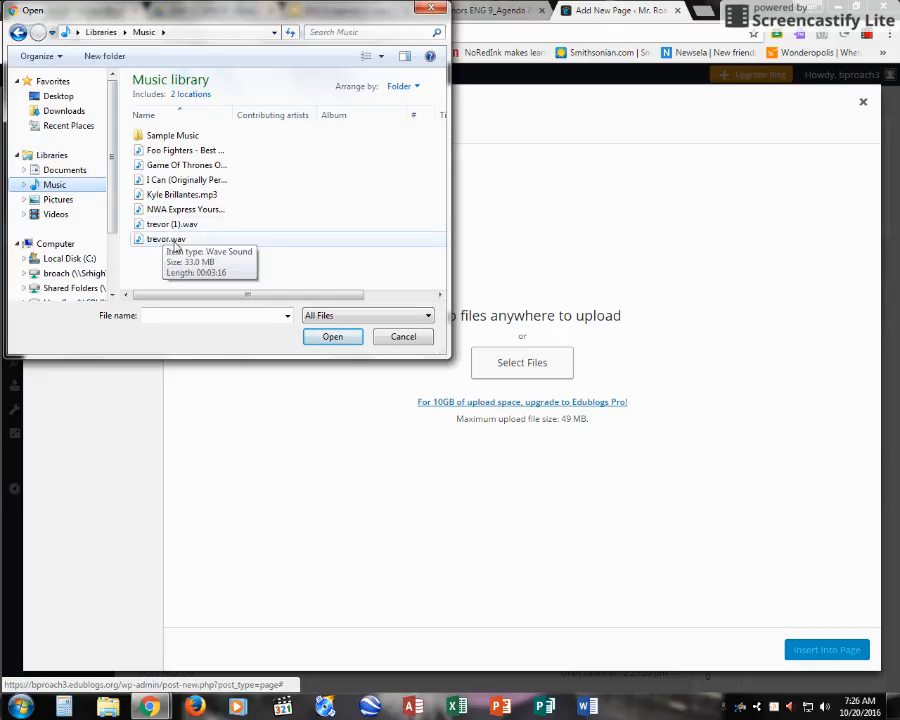
{"action": "left_click", "coordinate": [182, 166]}
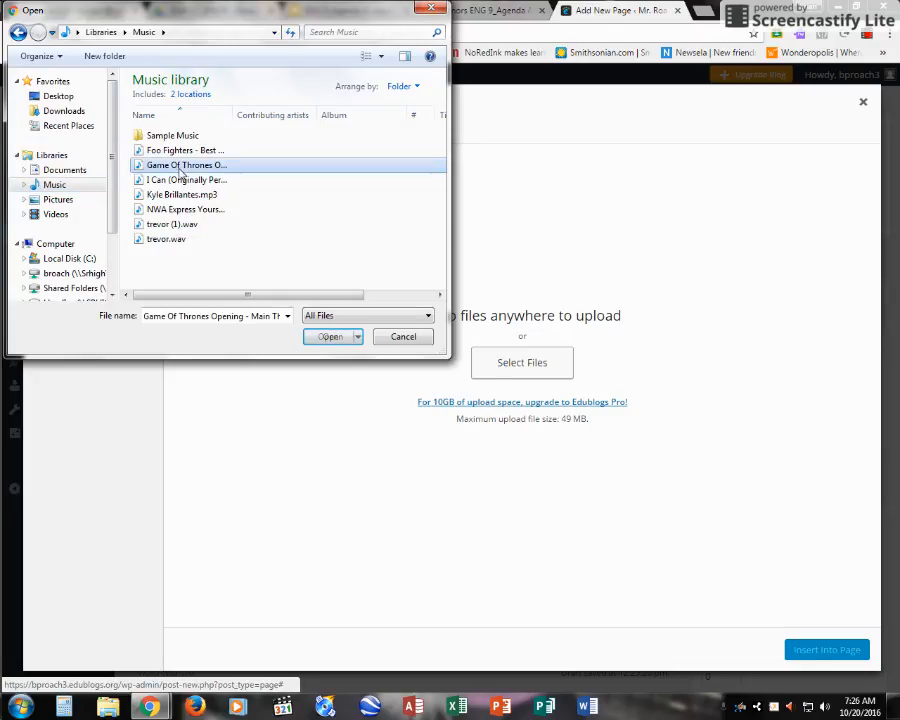
Step: Upload the Game Of Thrones track and insert it into the page as an embedded media player
{"action": "left_click", "coordinate": [332, 338]}
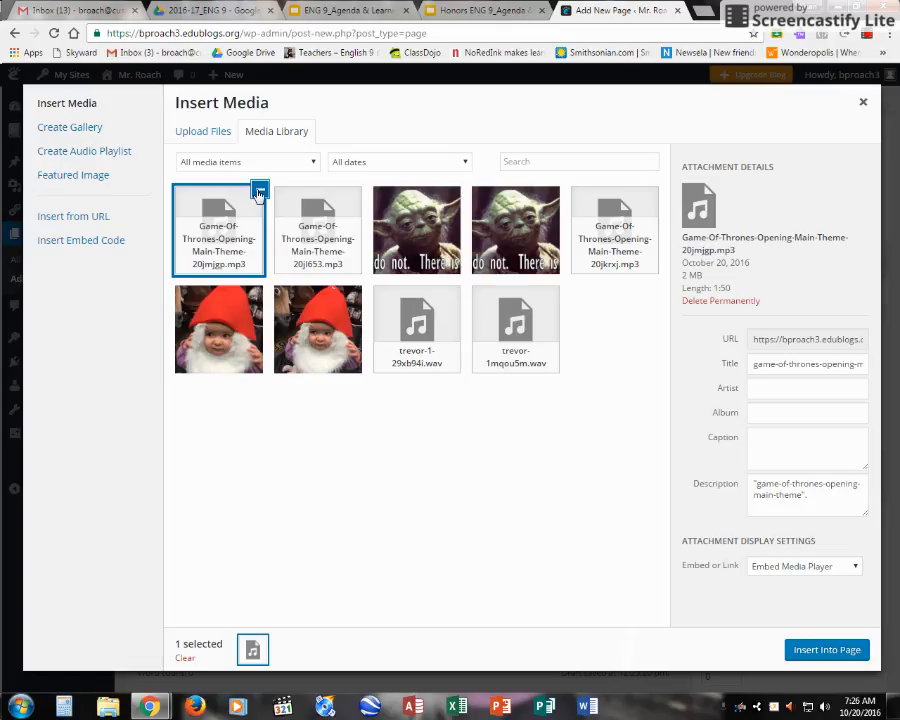
{"action": "left_click", "coordinate": [825, 651]}
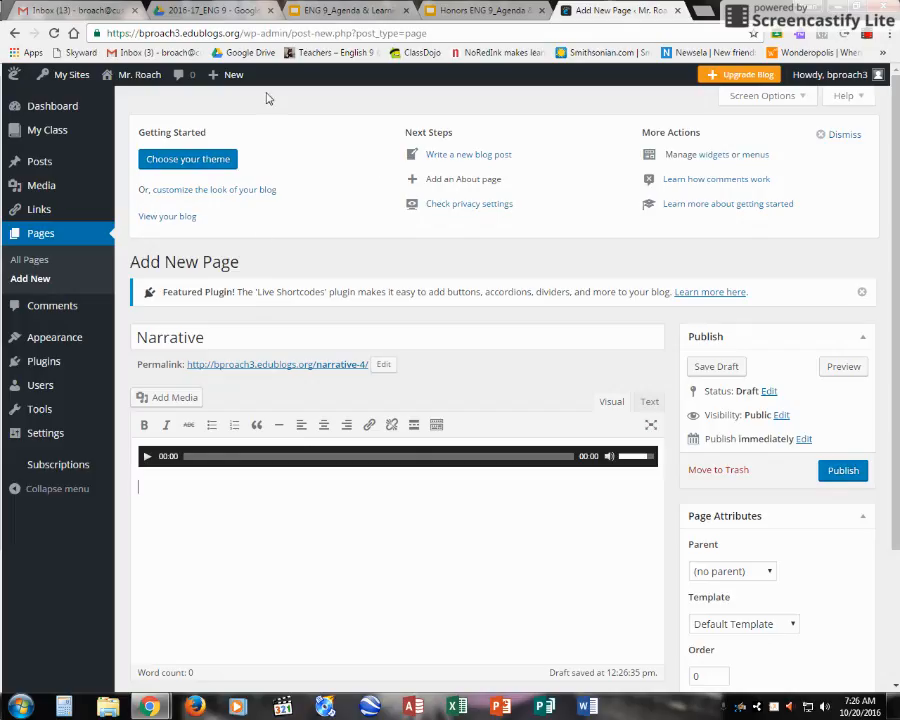
Step: In Drive's Shared with me, open the student's final draft 'A new life in the United states'
{"action": "left_click", "coordinate": [225, 10]}
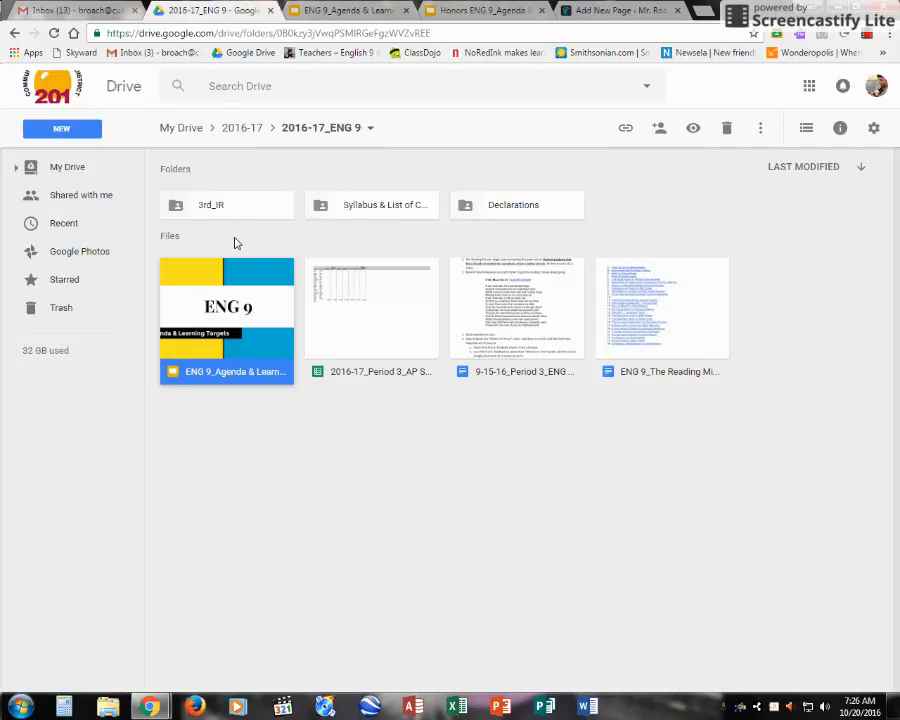
{"action": "left_click", "coordinate": [82, 196]}
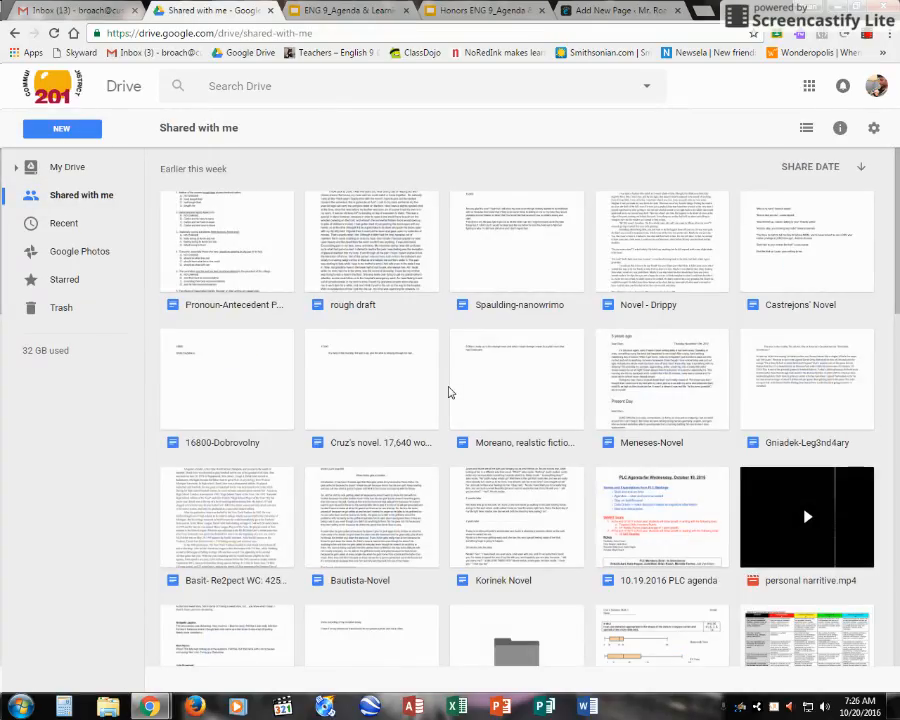
{"action": "scroll", "coordinate": [424, 412], "scroll_direction": "down", "scroll_amount": 1}
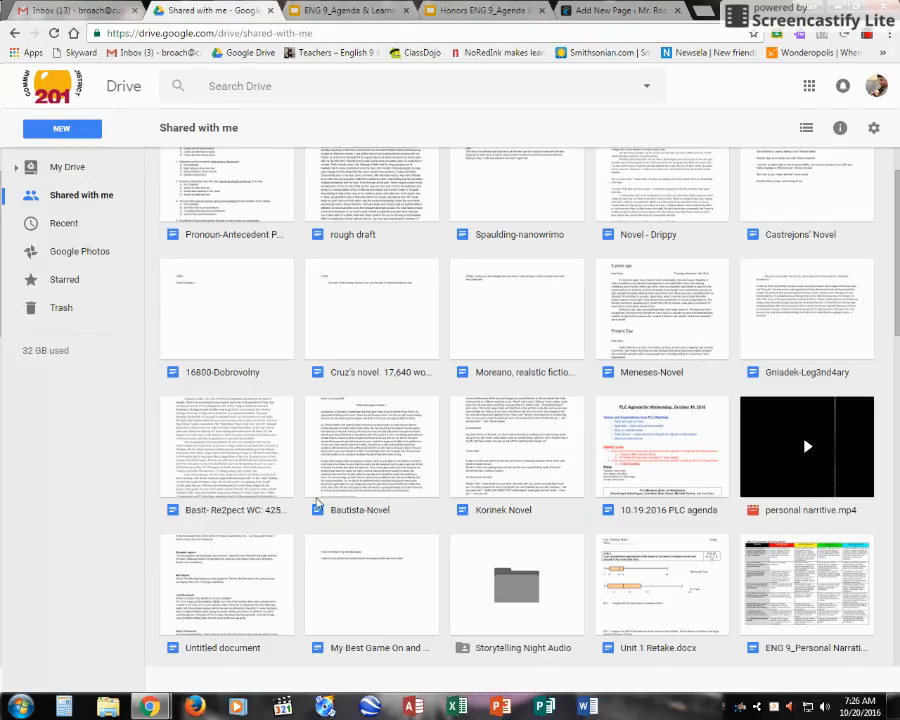
{"action": "scroll", "coordinate": [333, 502], "scroll_direction": "down", "scroll_amount": 1}
{"action": "scroll", "coordinate": [333, 502], "scroll_direction": "down", "scroll_amount": 3}
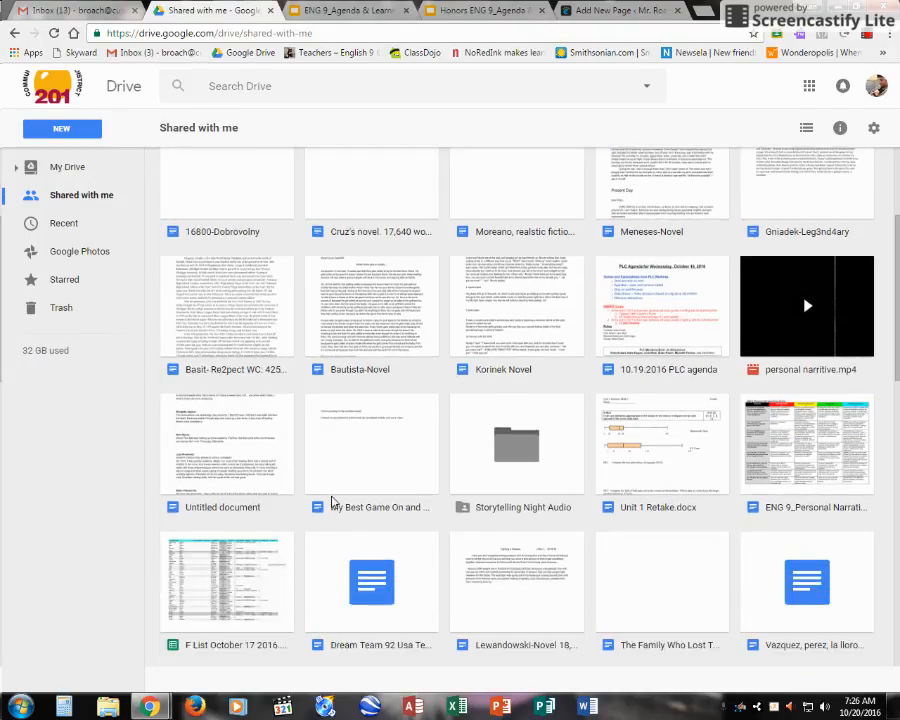
{"action": "scroll", "coordinate": [333, 502], "scroll_direction": "down", "scroll_amount": 4}
{"action": "scroll", "coordinate": [333, 502], "scroll_direction": "down", "scroll_amount": 3}
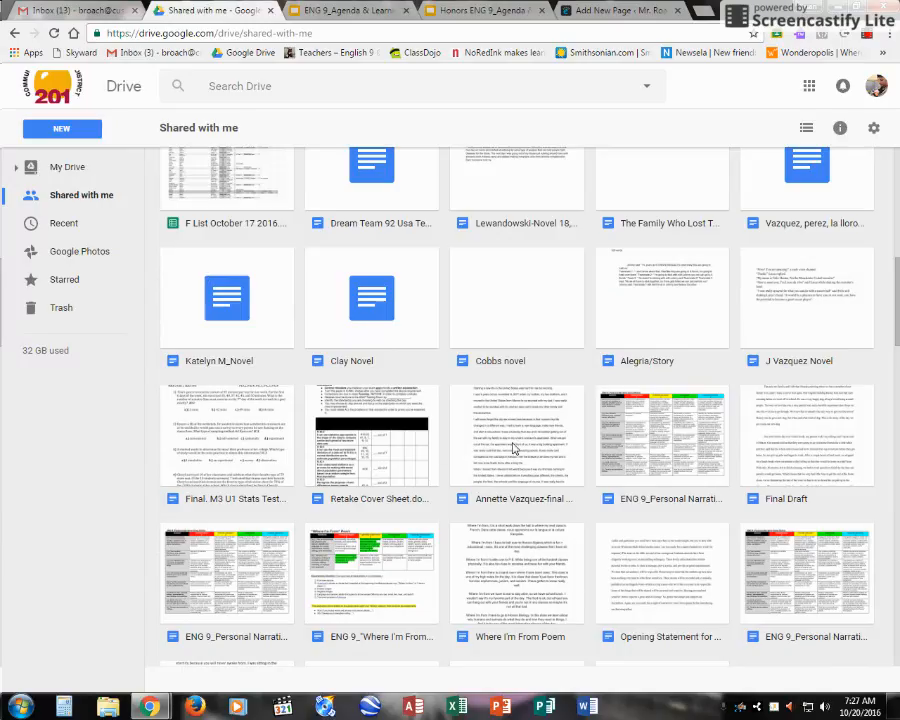
{"action": "double_click", "coordinate": [512, 446]}
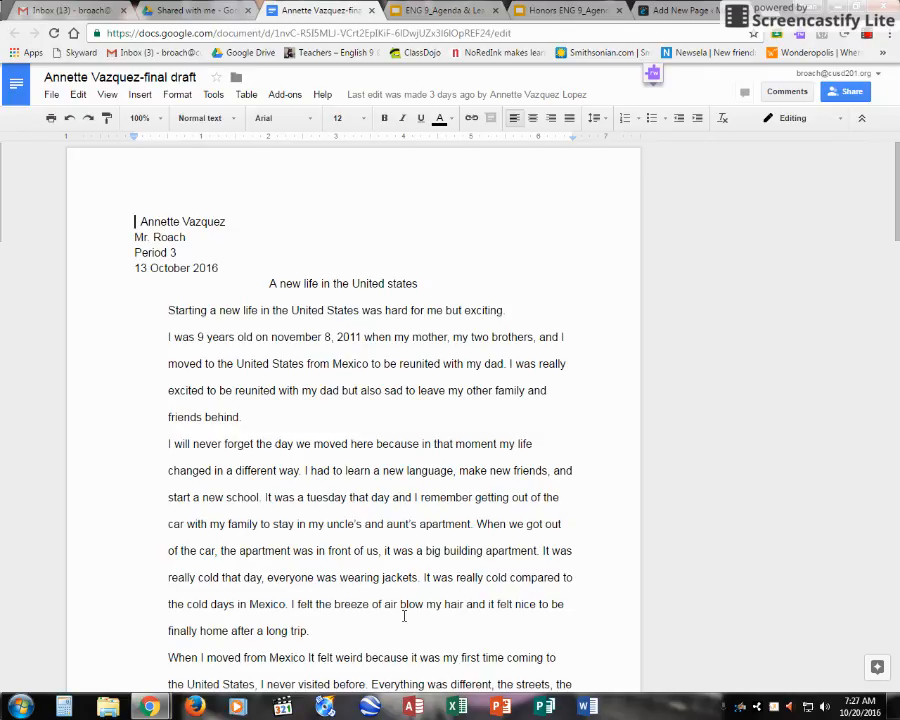
Step: Select all the essay text in Google Docs and return to the Narrative draft tab
{"action": "key", "text": "ctrl+a"}
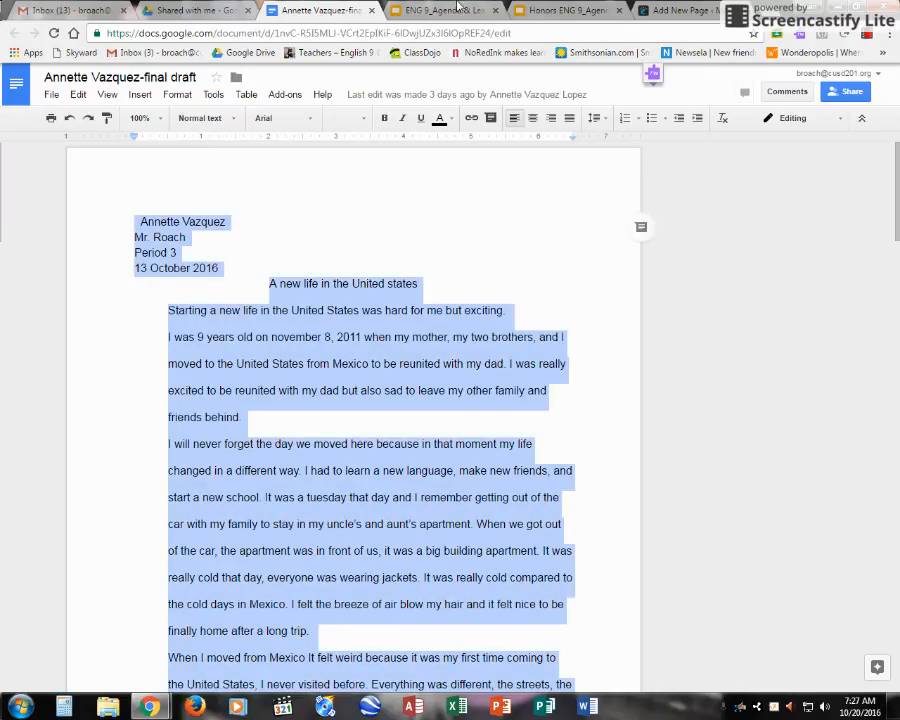
{"action": "left_click", "coordinate": [680, 10]}
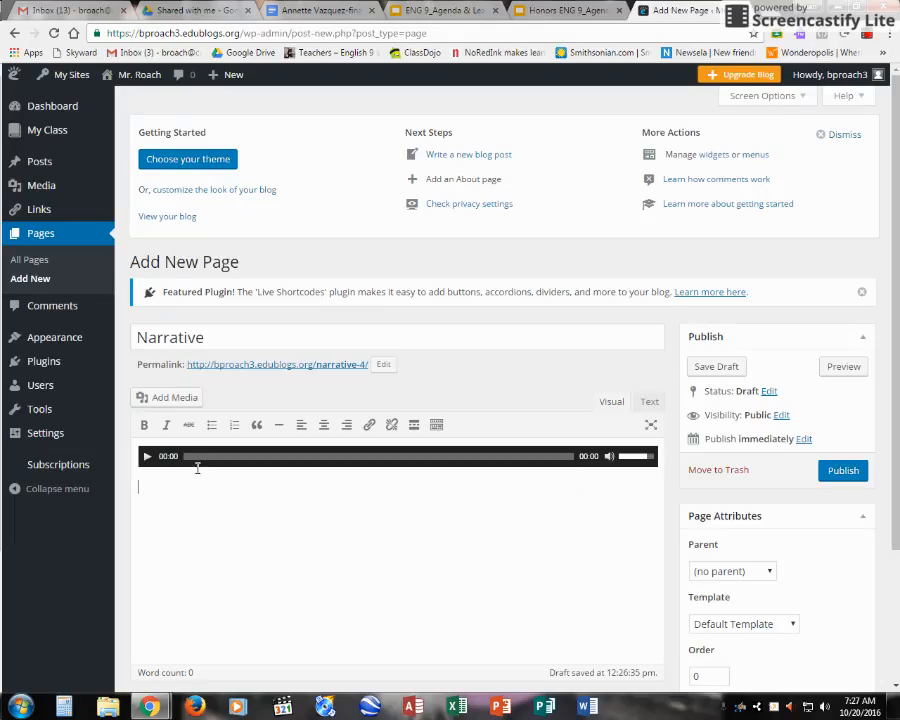
Step: Paste the essay below the audio player and scroll back up to its beginning
{"action": "key", "text": "ctrl+v"}
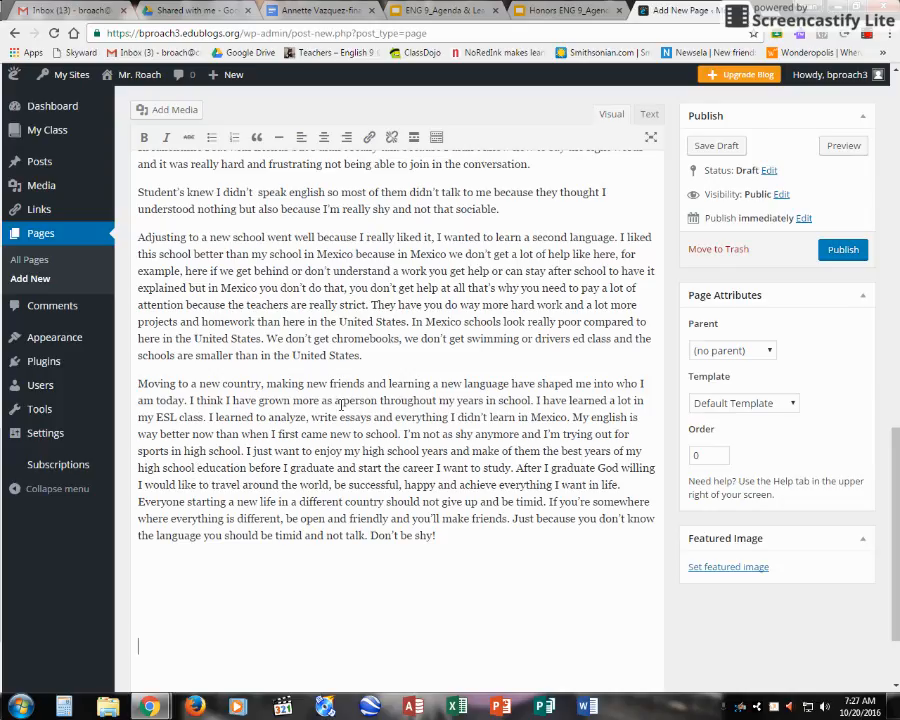
{"action": "scroll", "coordinate": [293, 543], "scroll_direction": "up", "scroll_amount": 2}
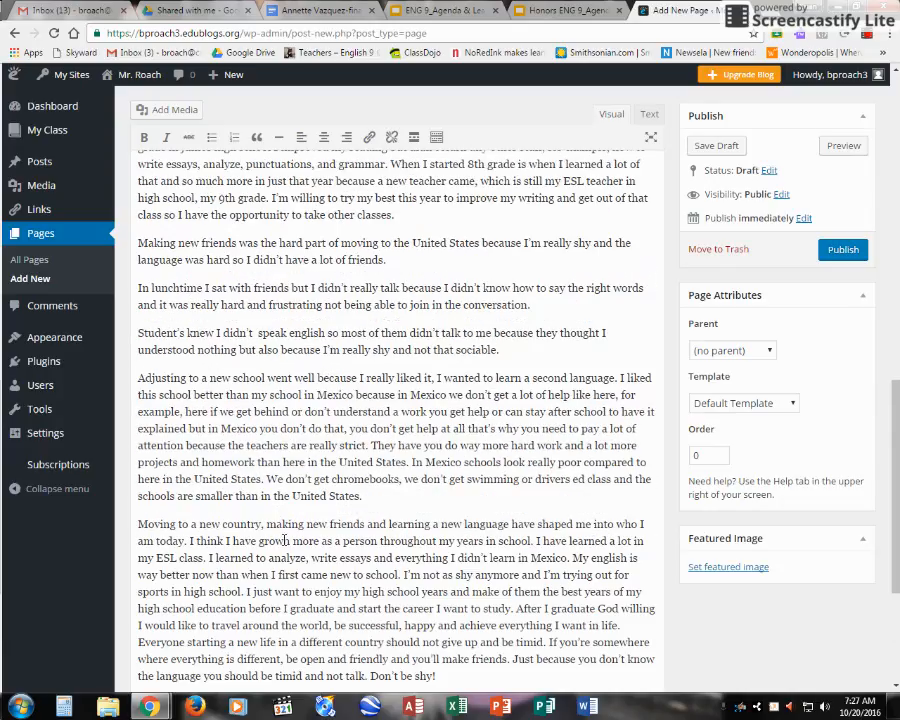
{"action": "scroll", "coordinate": [257, 457], "scroll_direction": "up", "scroll_amount": 1}
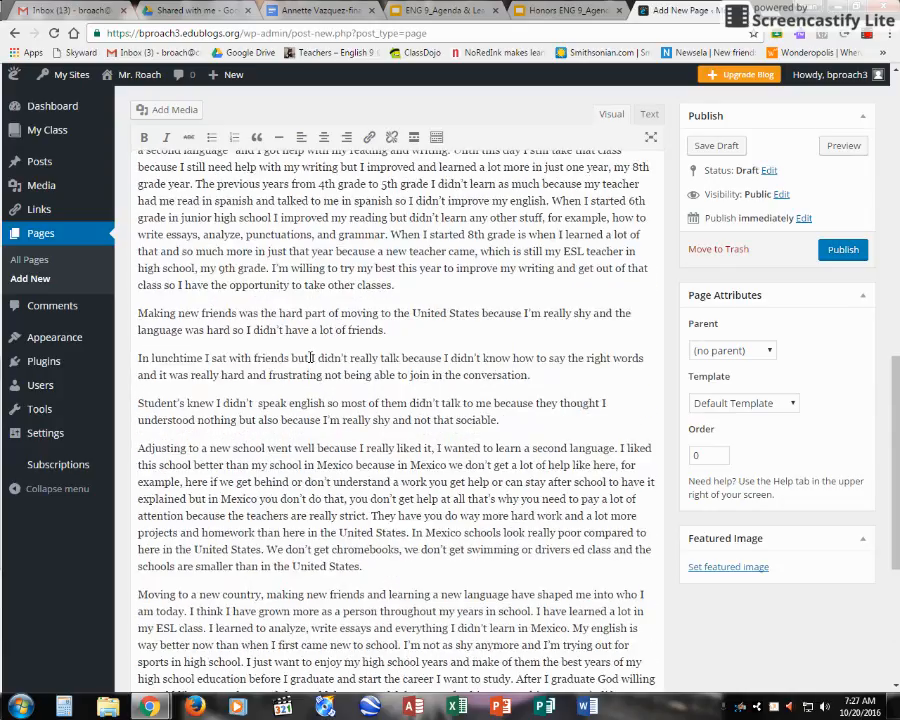
{"action": "scroll", "coordinate": [160, 366], "scroll_direction": "up", "scroll_amount": 2}
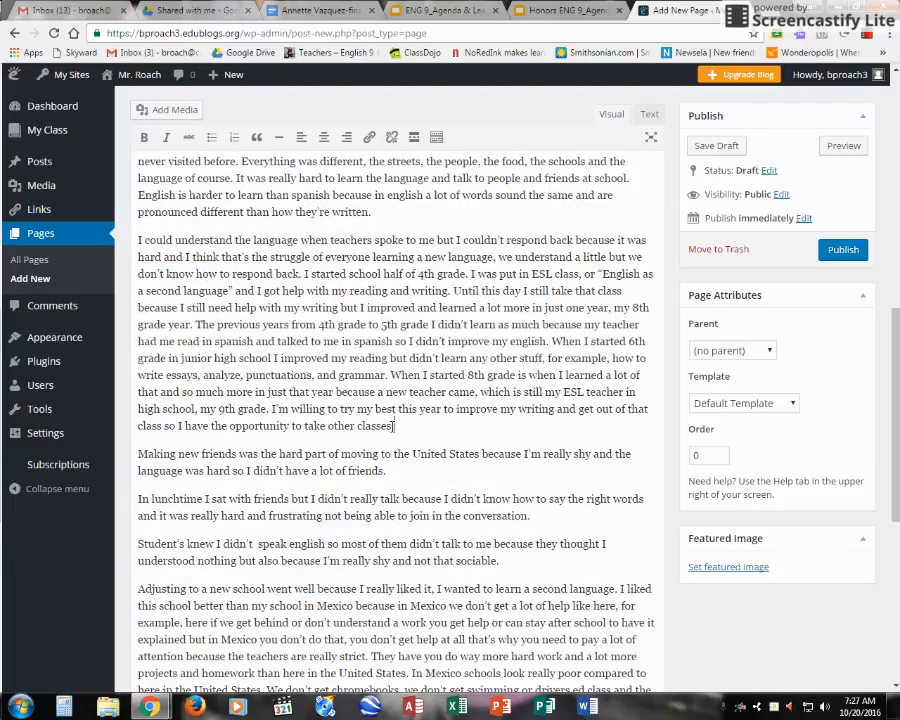
{"action": "left_click", "coordinate": [134, 455]}
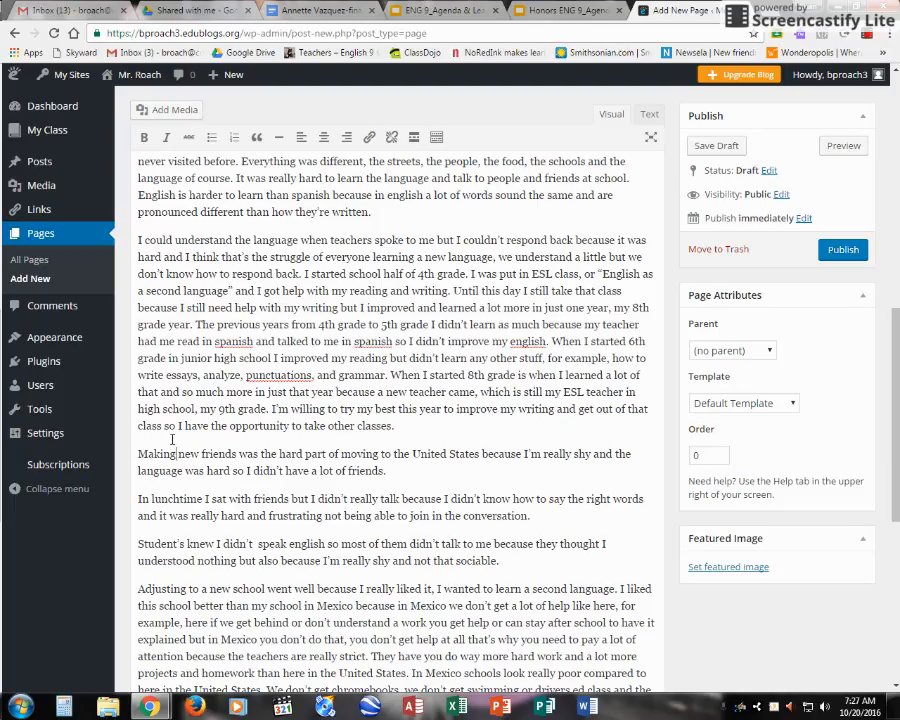
{"action": "scroll", "coordinate": [207, 450], "scroll_direction": "up", "scroll_amount": 5}
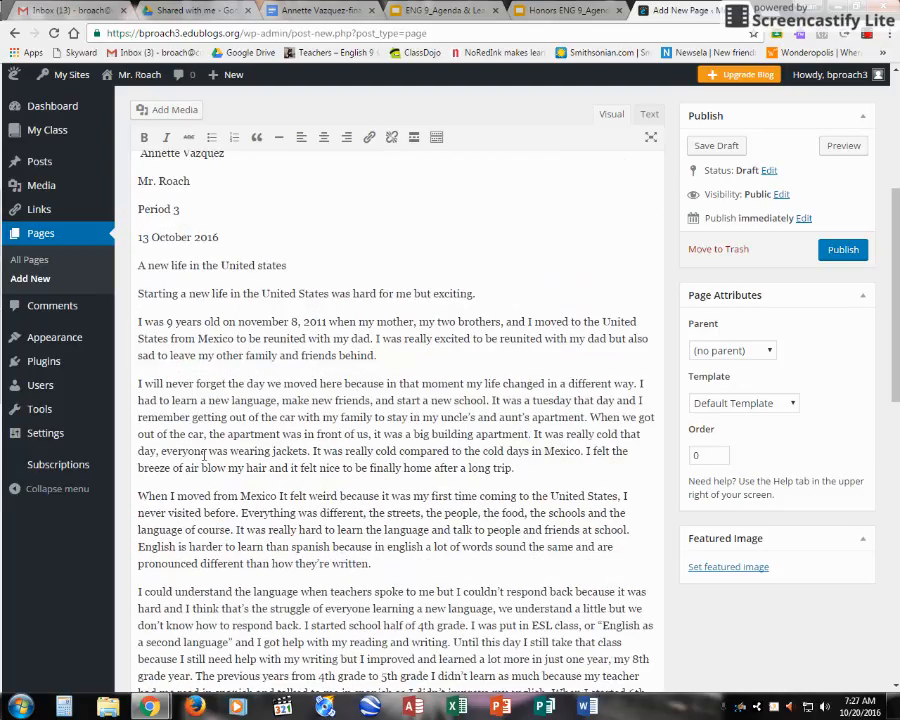
{"action": "scroll", "coordinate": [205, 455], "scroll_direction": "up", "scroll_amount": 3}
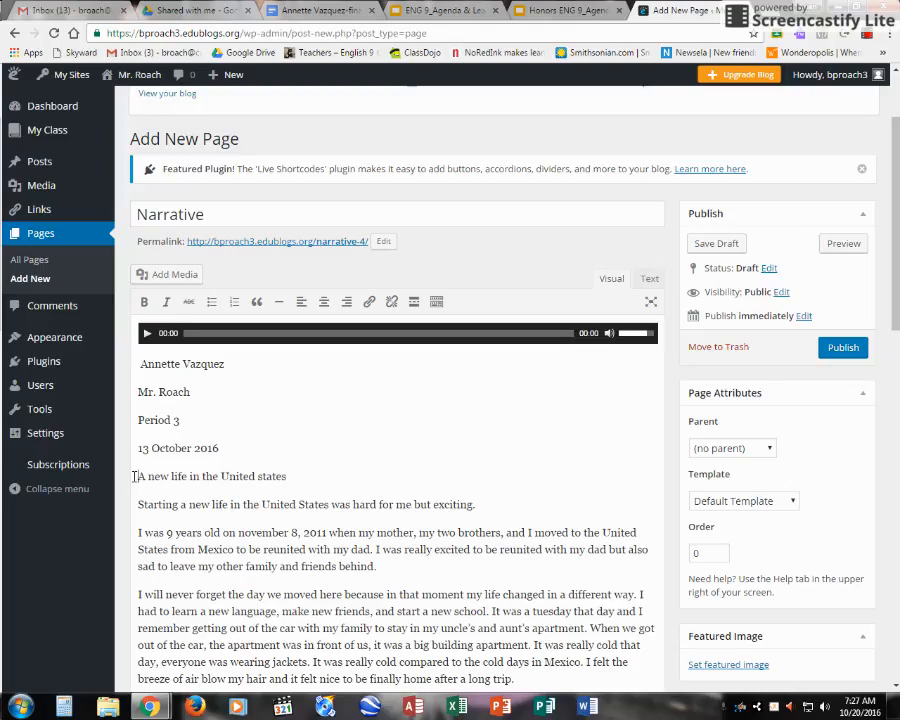
Step: Centre the essay title 'A new life in the United states'
{"action": "left_click_drag", "start_coordinate": [136, 476], "coordinate": [284, 480]}
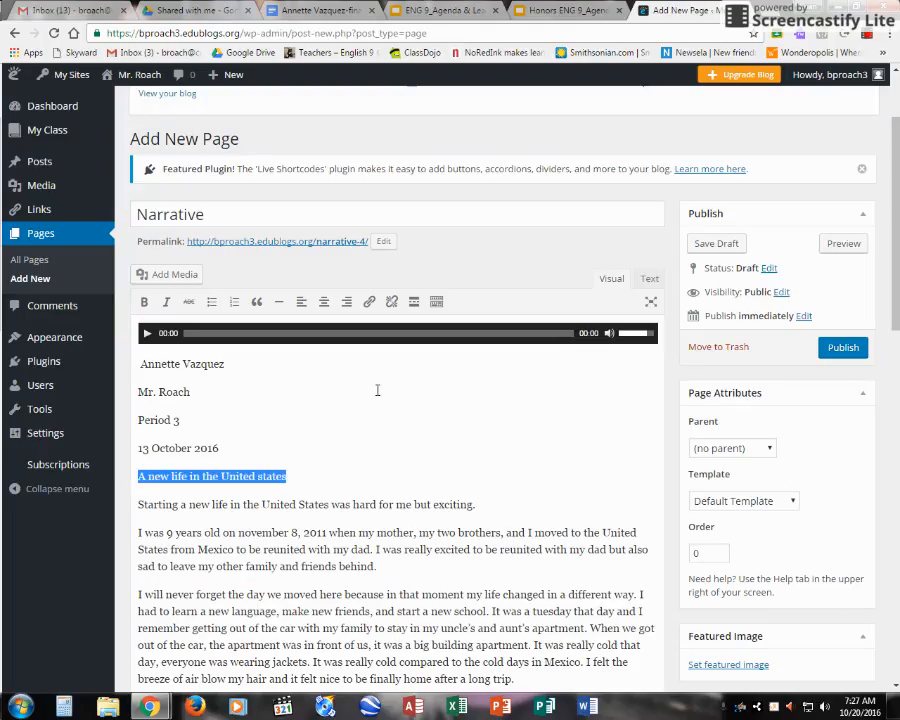
{"action": "left_click", "coordinate": [323, 302]}
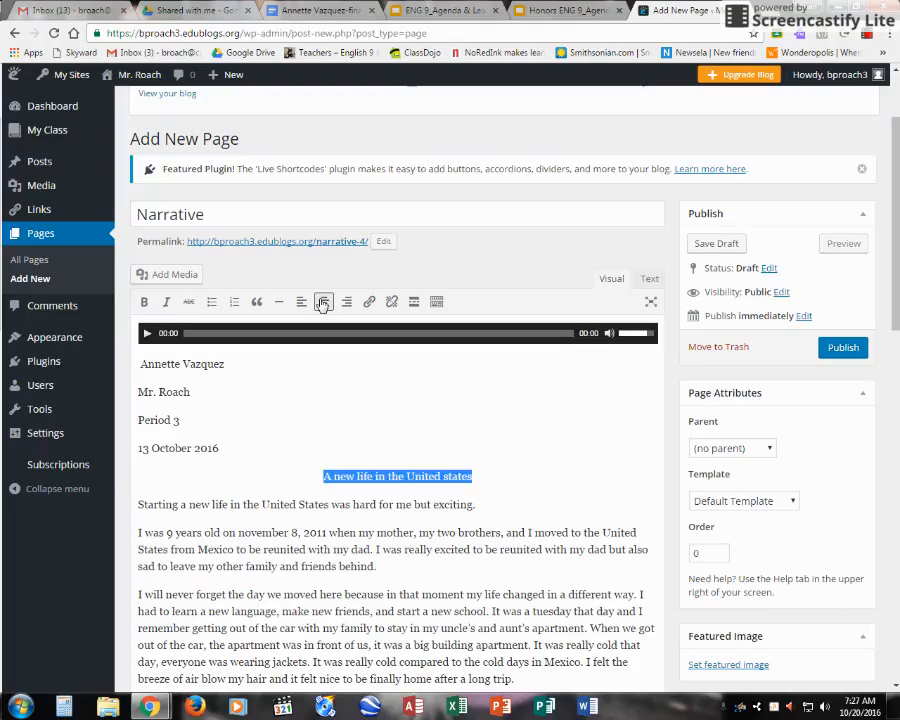
{"action": "left_click", "coordinate": [366, 479]}
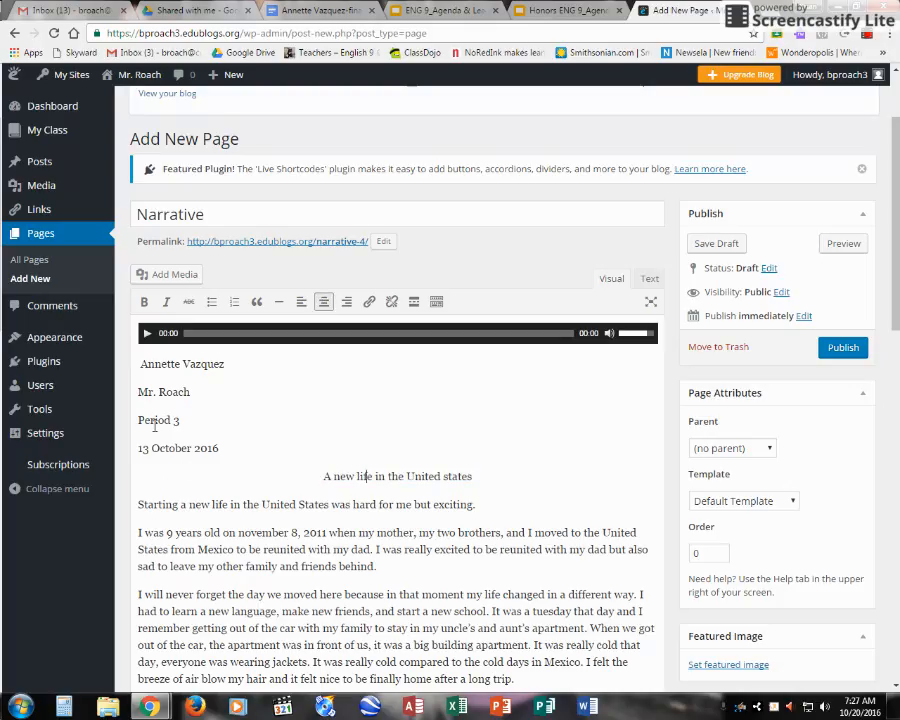
Step: Check the student name, teacher and date header lines, then publish the Narrative page
{"action": "left_click", "coordinate": [140, 366]}
{"action": "left_click_drag", "start_coordinate": [140, 365], "coordinate": [226, 367]}
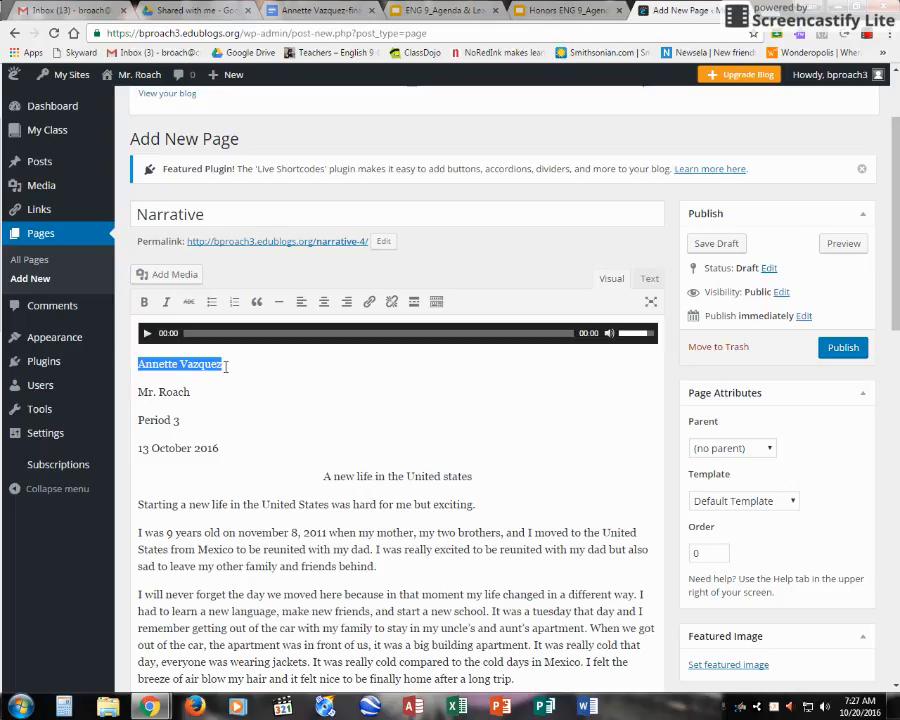
{"action": "left_click_drag", "start_coordinate": [140, 392], "coordinate": [195, 425]}
{"action": "left_click_drag", "start_coordinate": [136, 449], "coordinate": [221, 450]}
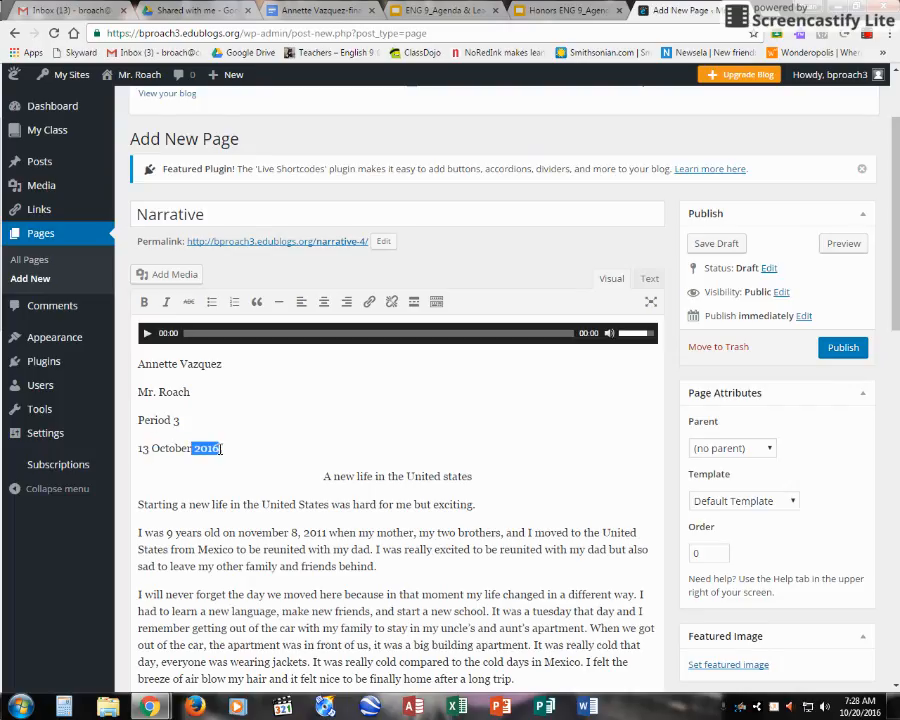
{"action": "left_click", "coordinate": [227, 450]}
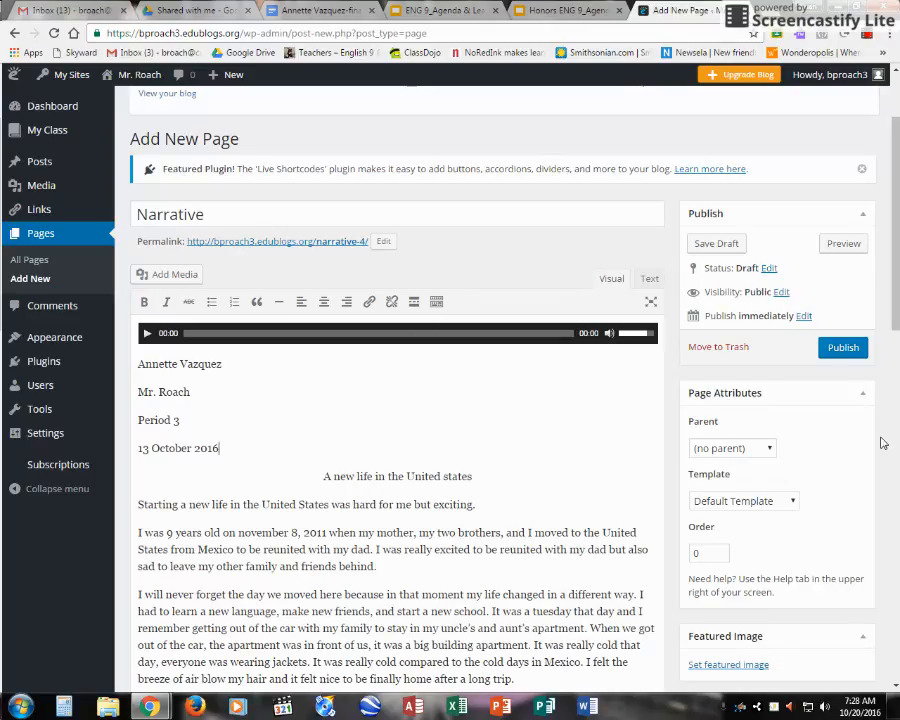
{"action": "left_click", "coordinate": [844, 347]}
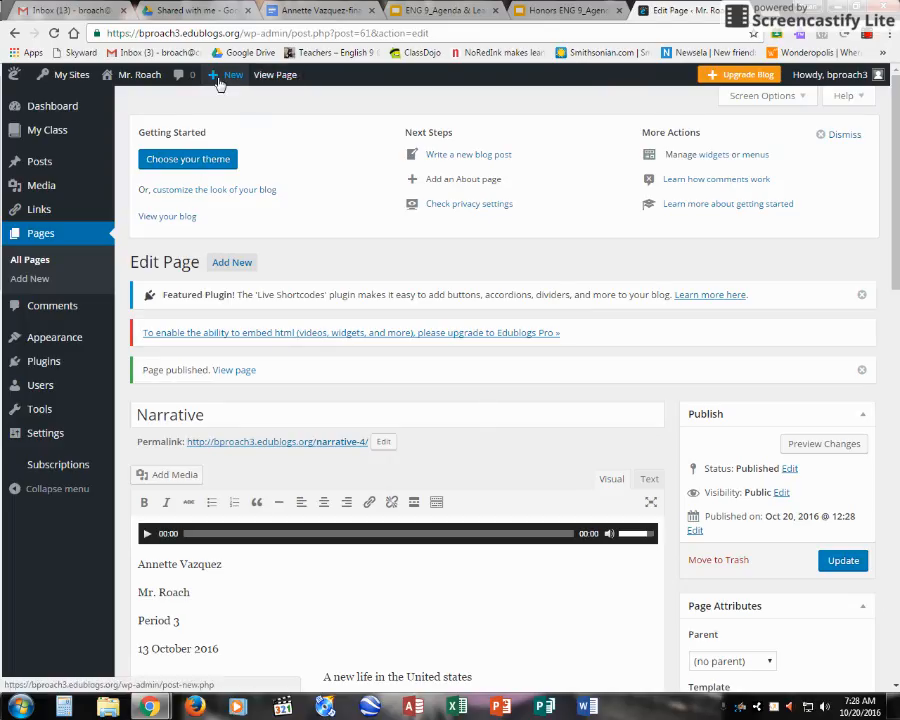
Step: Visit the public blog homepage from the admin bar's site-name menu
{"action": "mouse_move", "coordinate": [120, 75]}
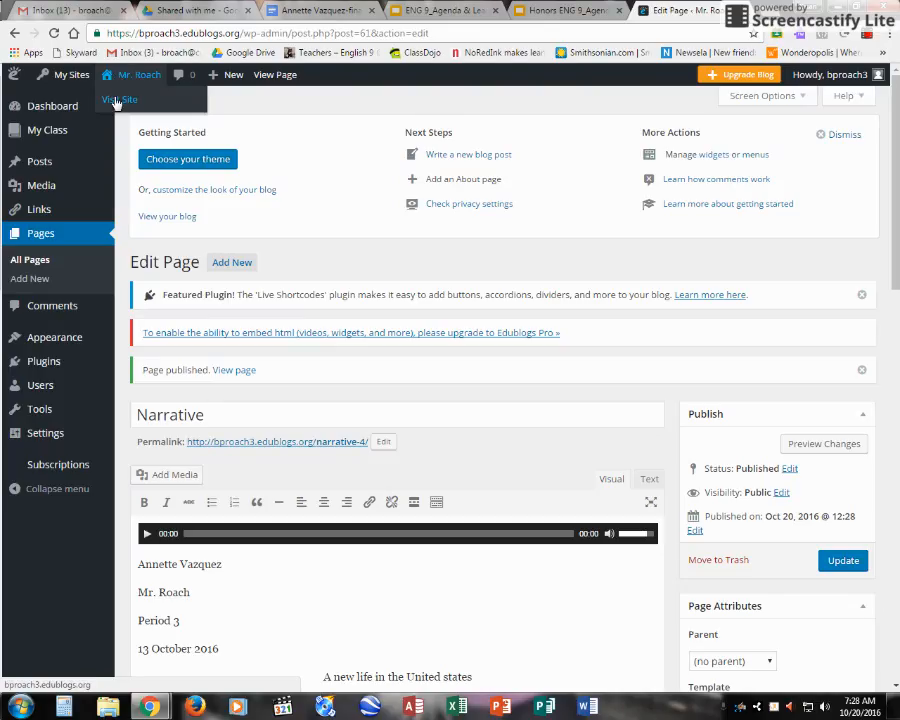
{"action": "left_click", "coordinate": [116, 100]}
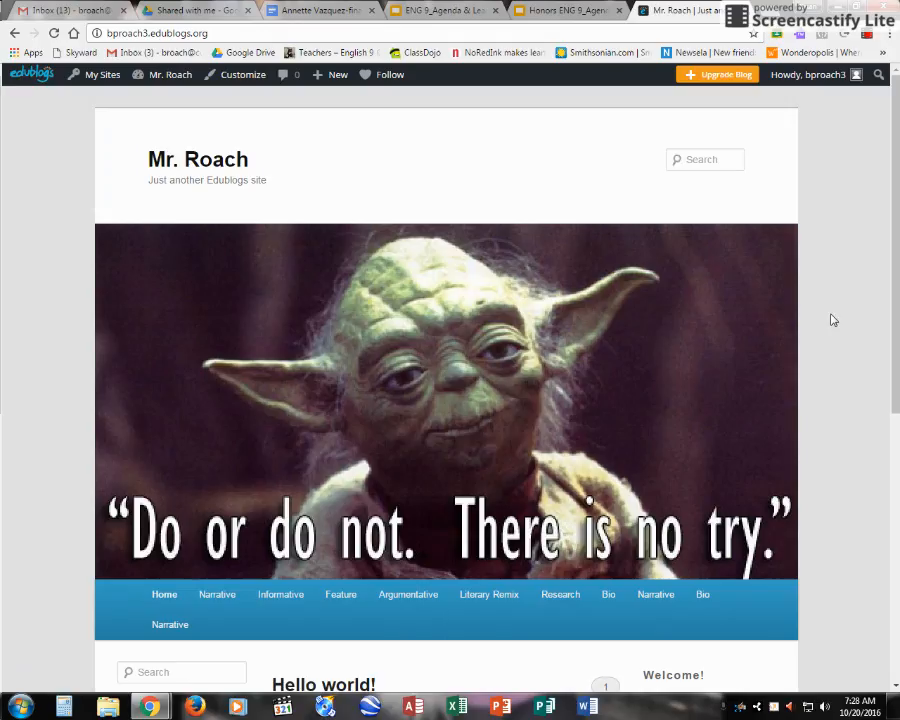
Step: Open the newest Narrative page from the blog menu and view its audio player and essay
{"action": "scroll", "coordinate": [509, 471], "scroll_direction": "down", "scroll_amount": 1}
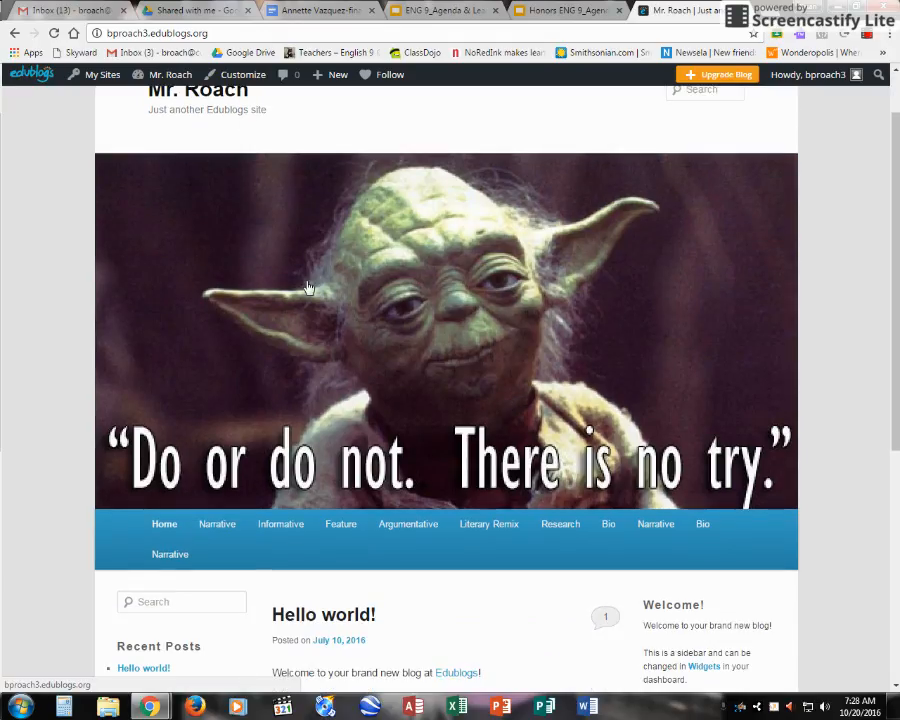
{"action": "scroll", "coordinate": [462, 445], "scroll_direction": "down", "scroll_amount": 1}
{"action": "scroll", "coordinate": [462, 445], "scroll_direction": "down", "scroll_amount": 3}
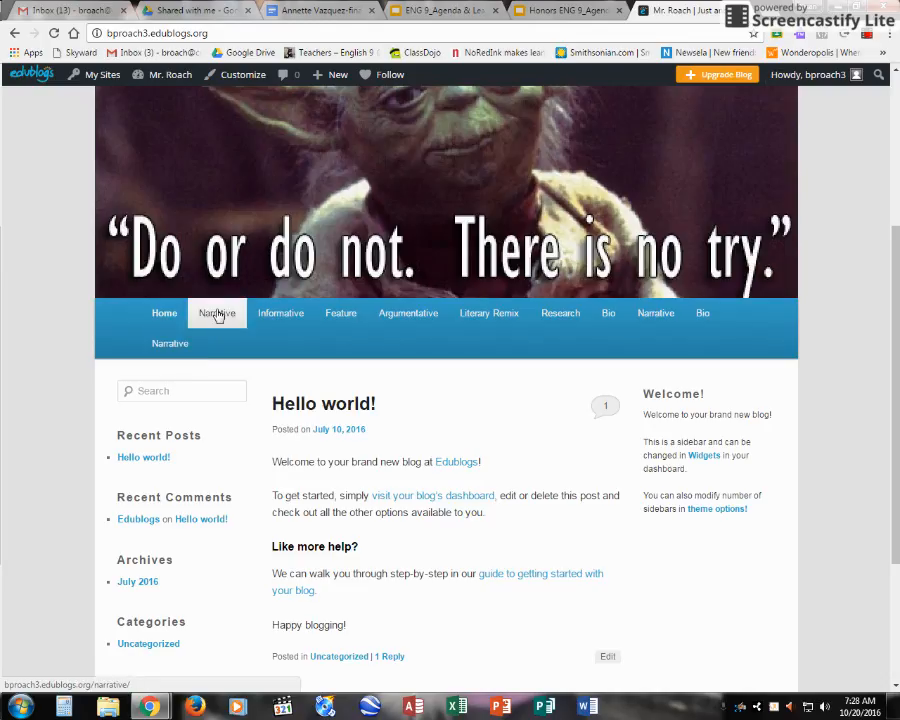
{"action": "left_click", "coordinate": [657, 316]}
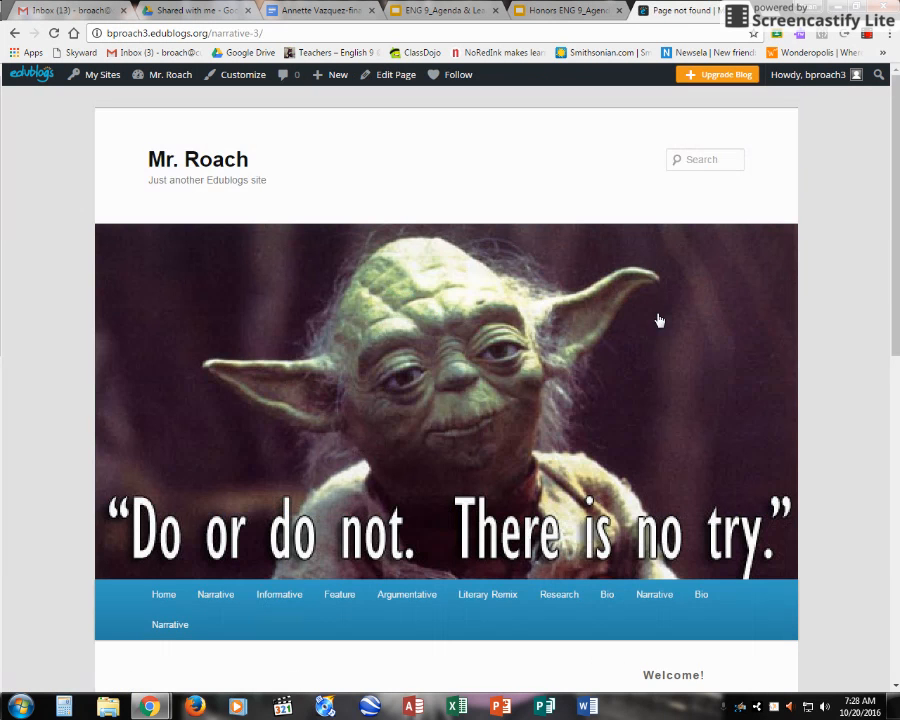
{"action": "scroll", "coordinate": [582, 414], "scroll_direction": "down", "scroll_amount": 3}
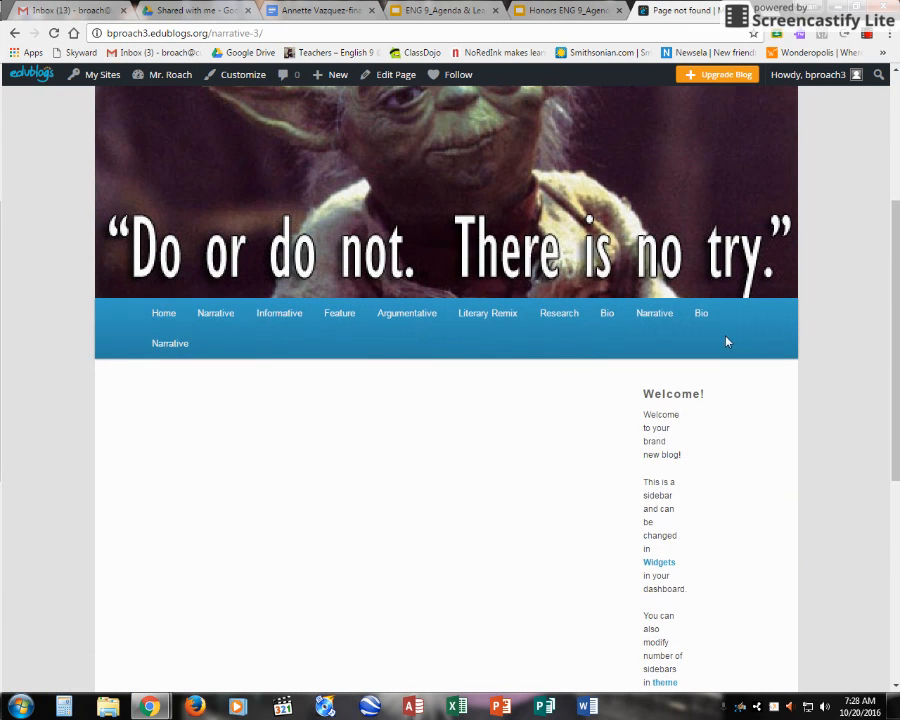
{"action": "left_click", "coordinate": [156, 347]}
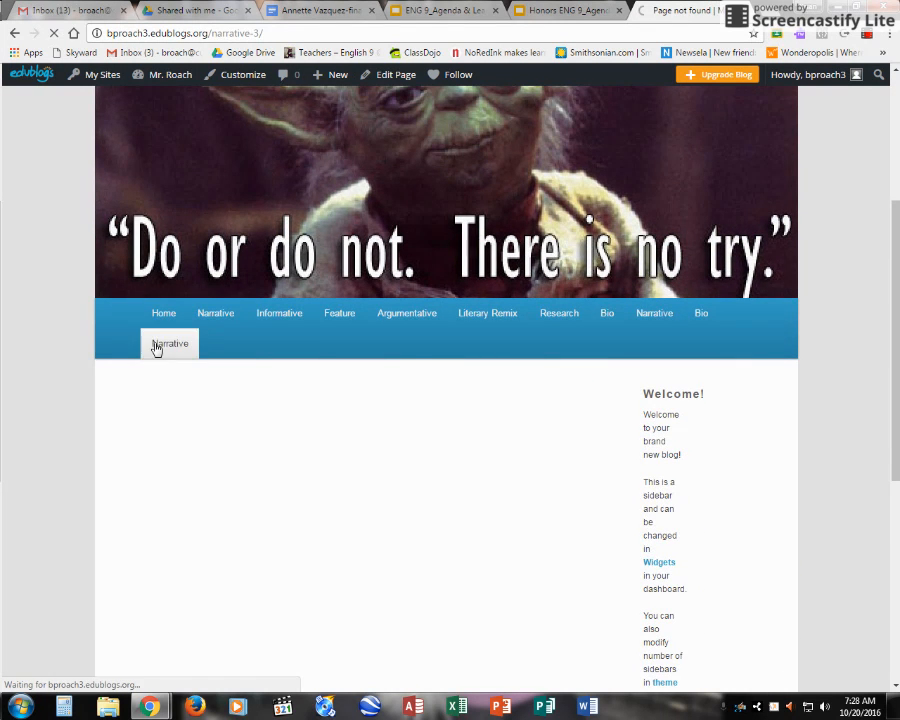
{"action": "scroll", "coordinate": [292, 472], "scroll_direction": "down", "scroll_amount": 4}
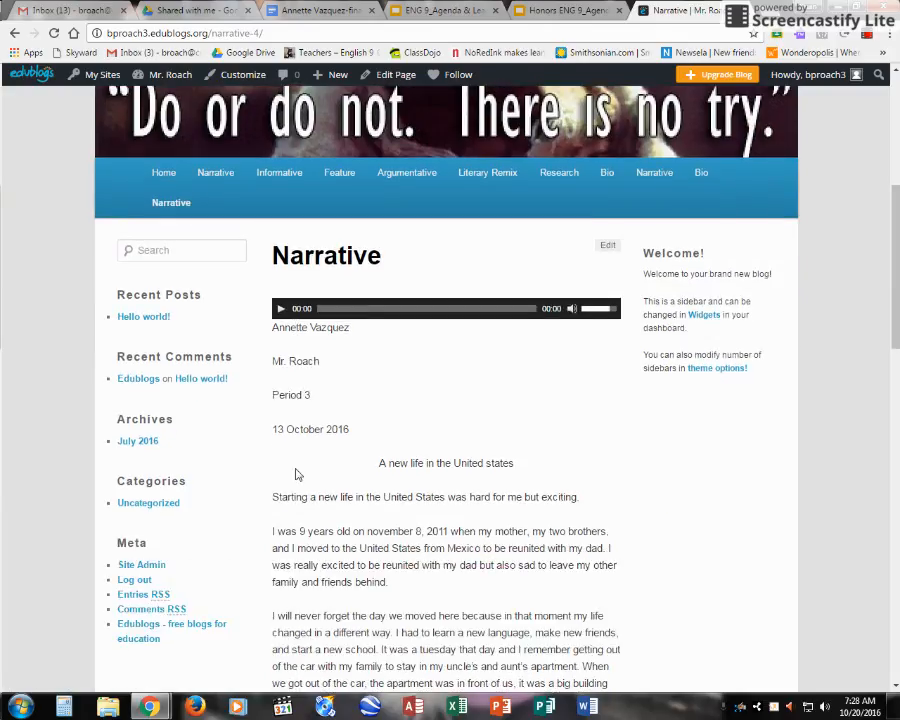
{"action": "scroll", "coordinate": [296, 474], "scroll_direction": "down", "scroll_amount": 1}
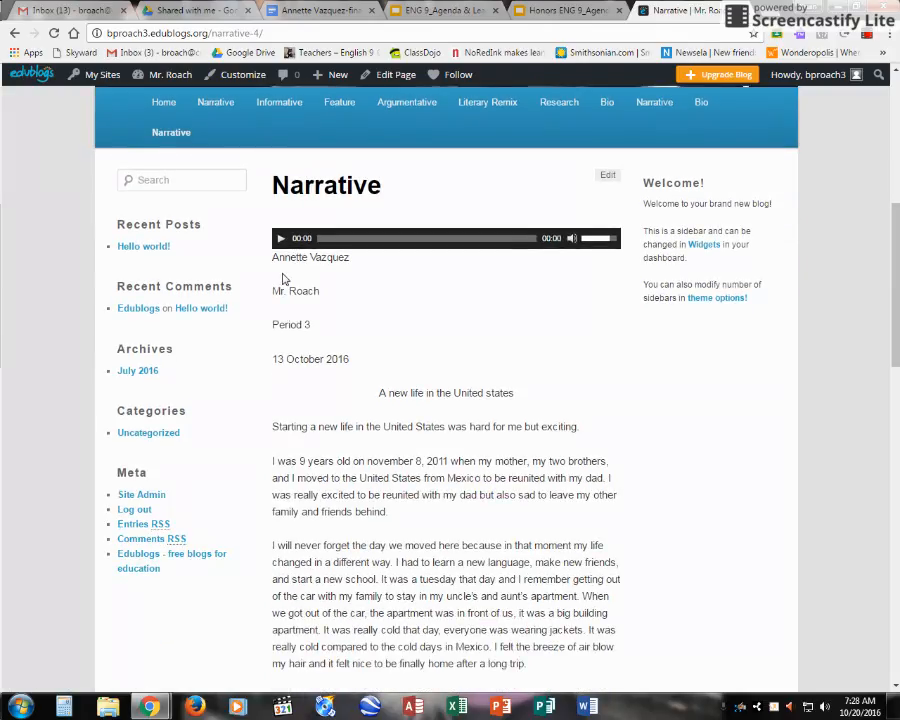